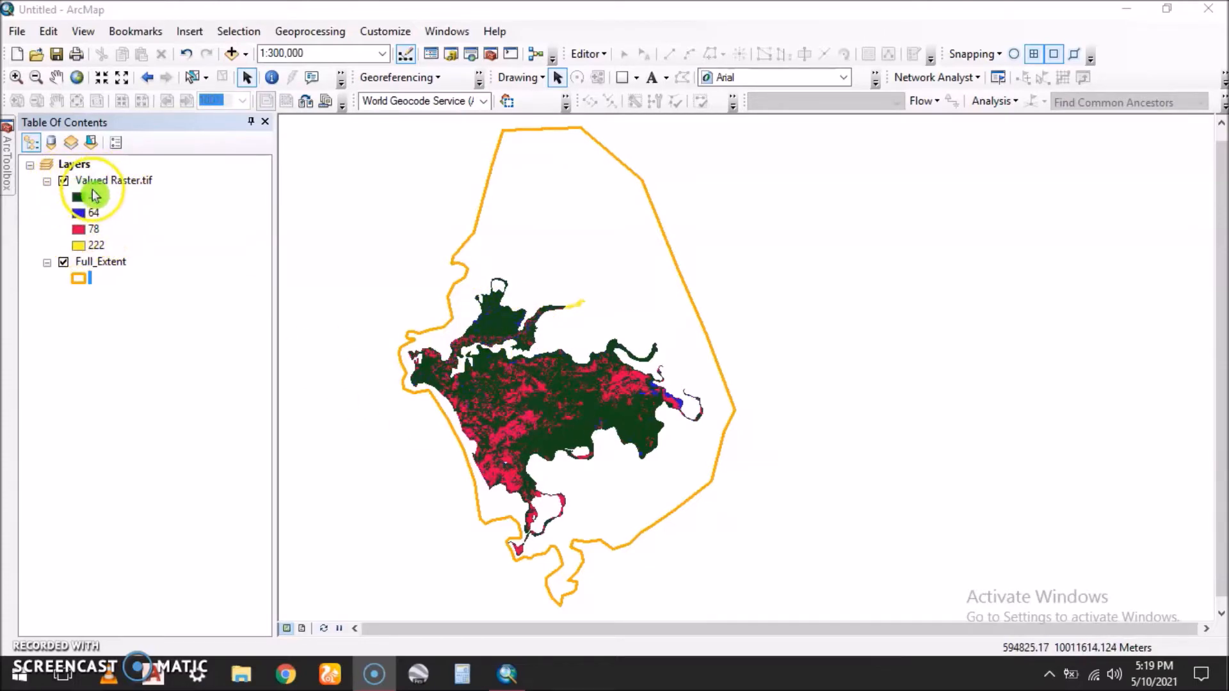
# Hide the Valued Raster.tif layer and inspect the attribute table of the Full_Extent polygon layer.
pyautogui.click(94, 266)
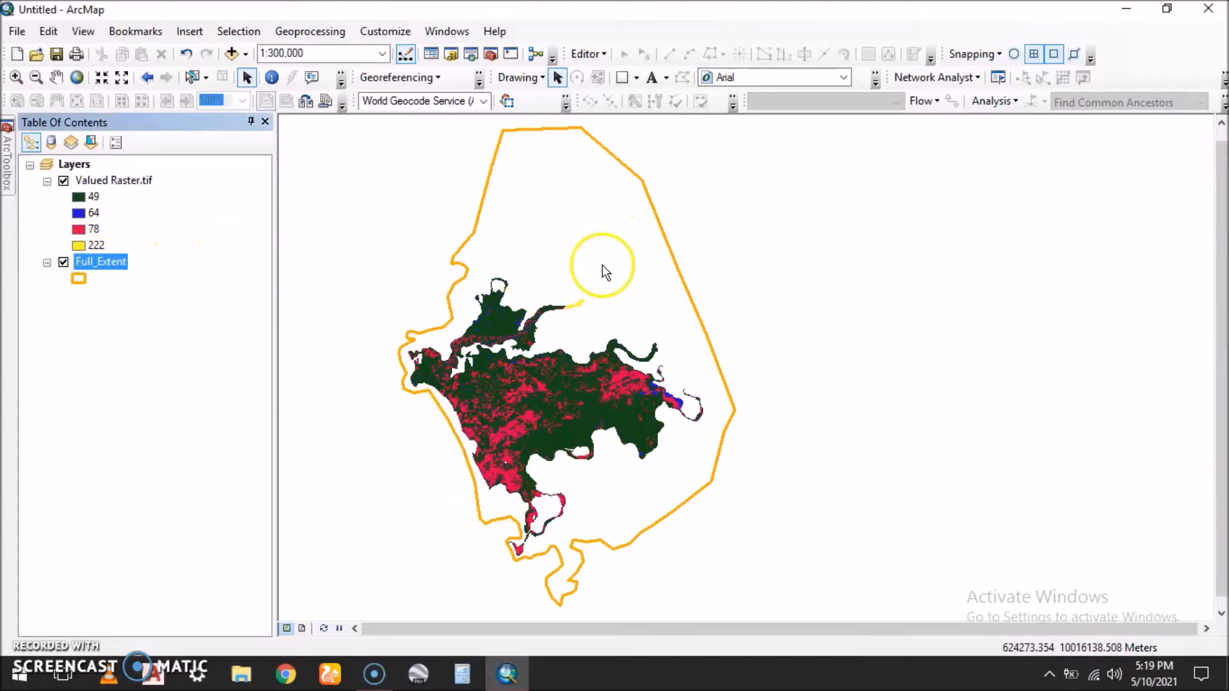
pyautogui.click(82, 312)
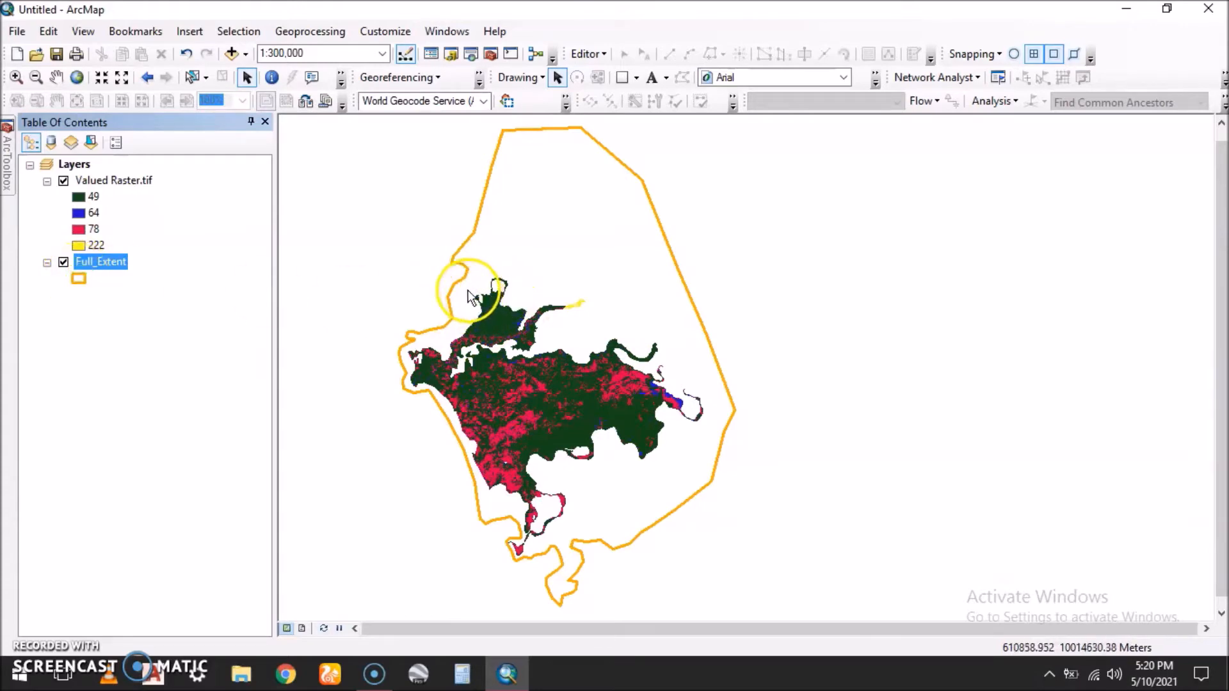
pyautogui.click(64, 181)
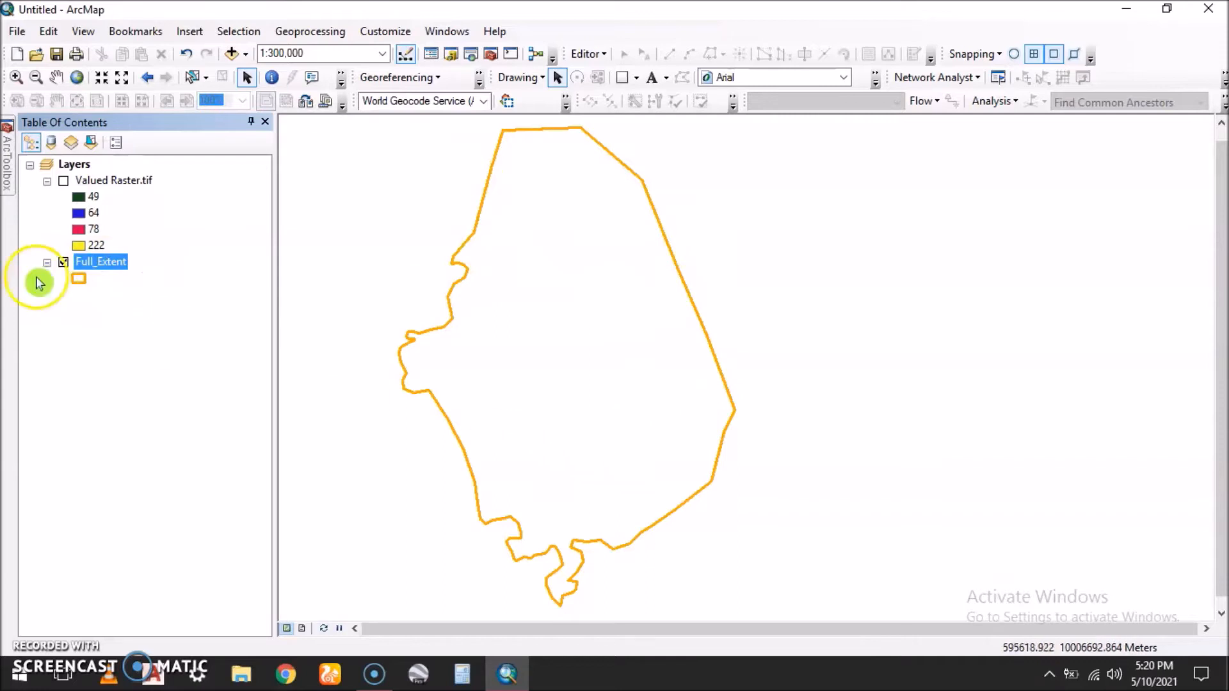
pyautogui.rightClick(98, 263)
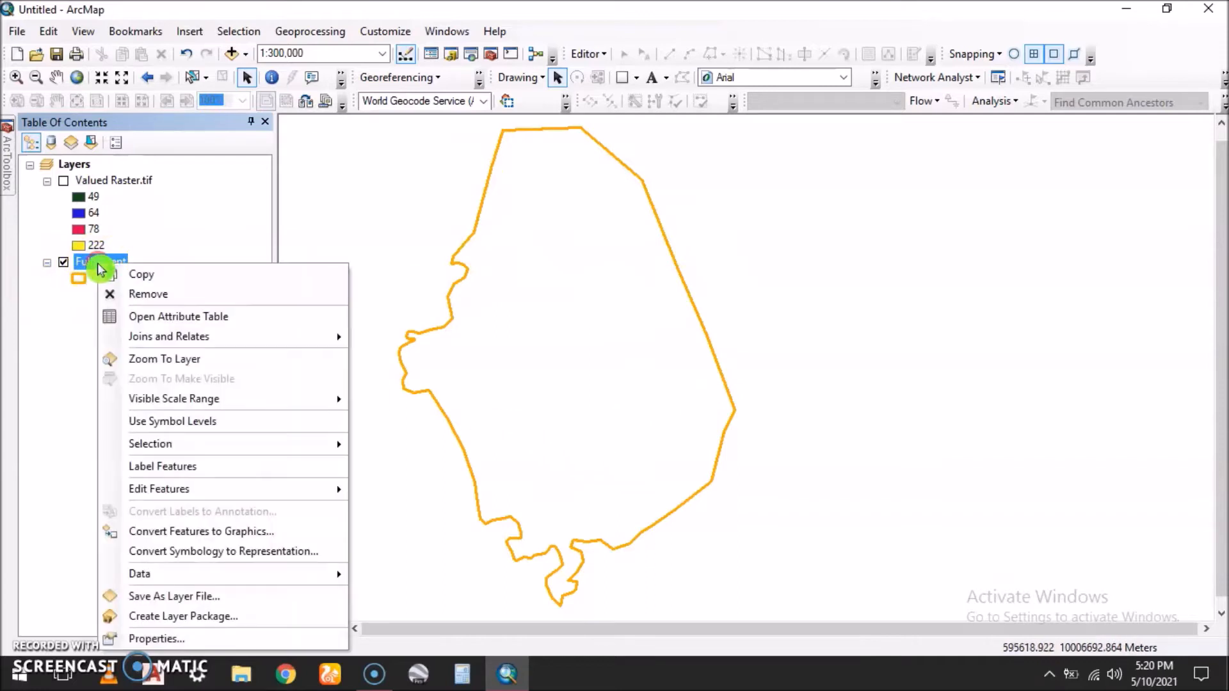
pyautogui.click(162, 315)
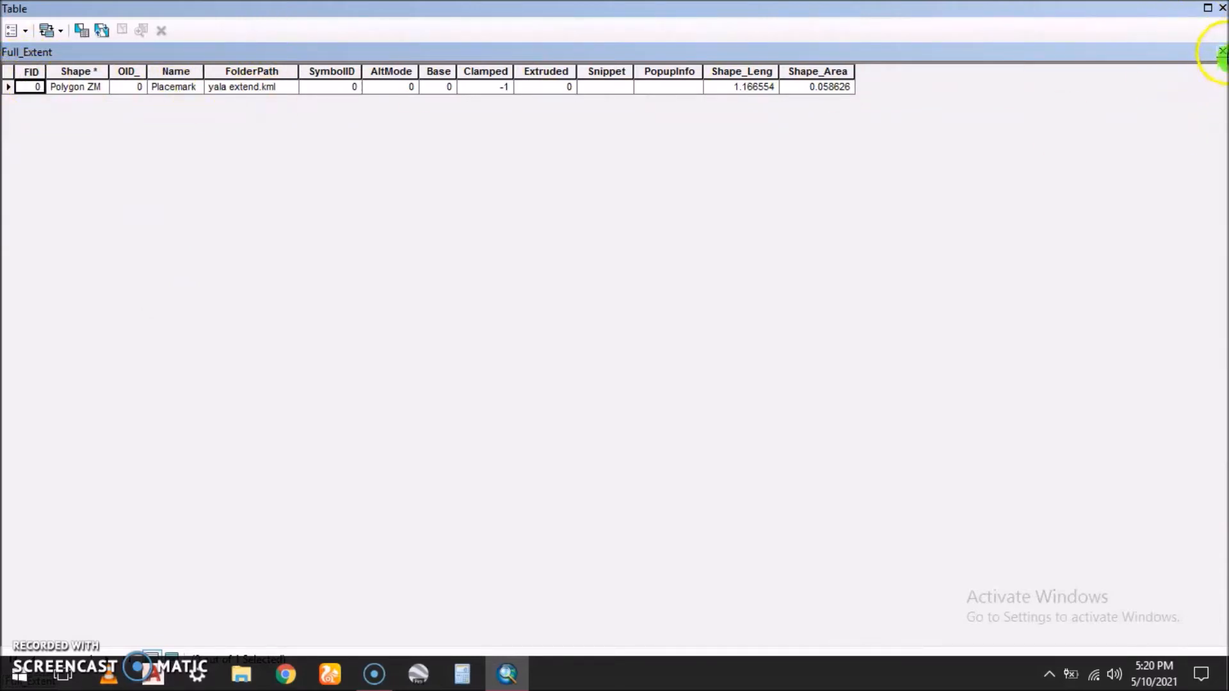
pyautogui.click(1222, 50)
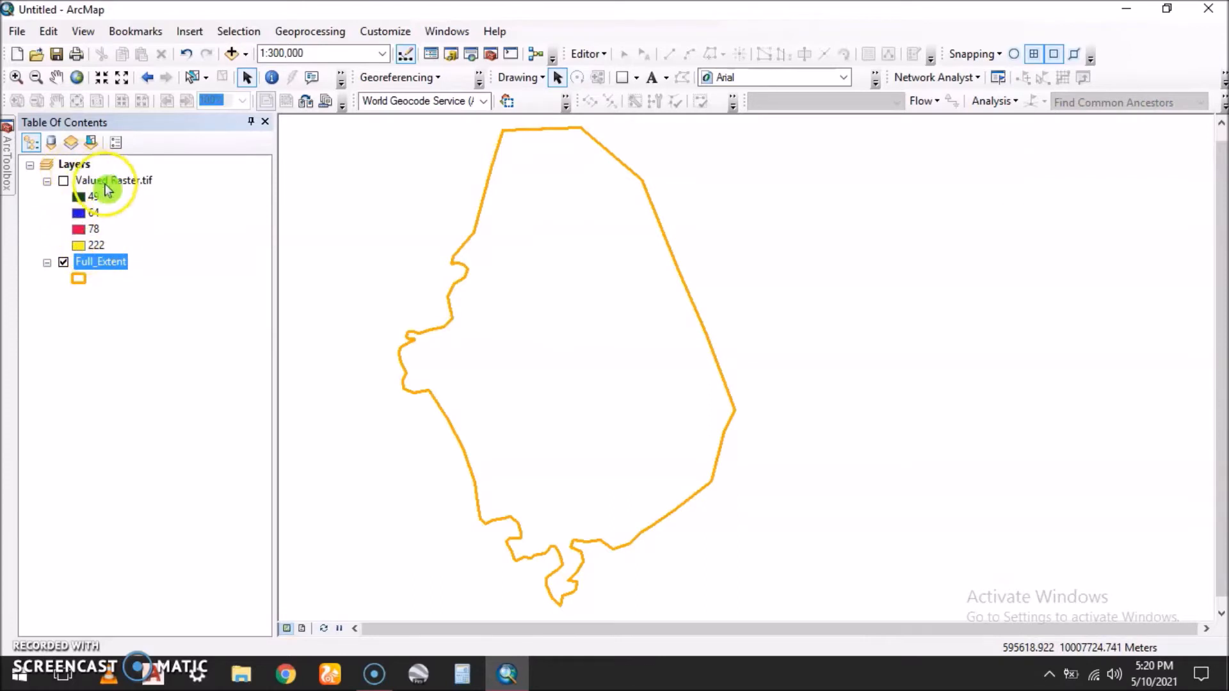
# Convert the Full_Extent polygon with the Polygon to Raster tool, using FID as value field and CELL_CENTER cell assignment.
pyautogui.click(8, 166)
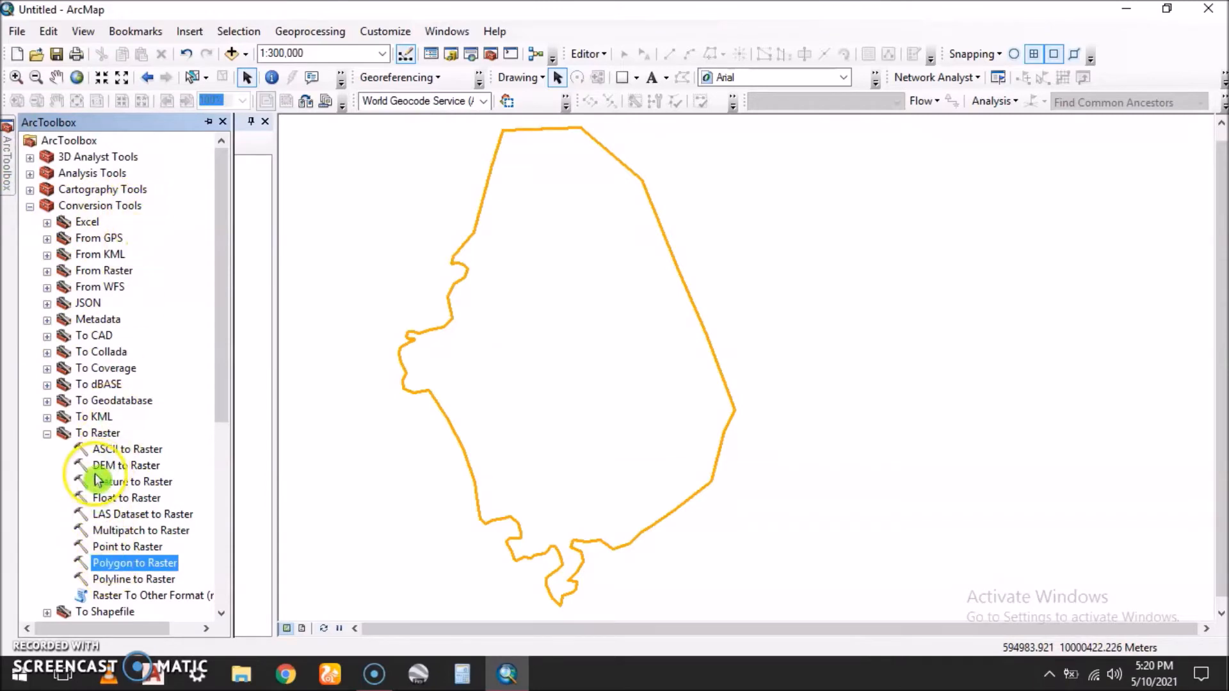
pyautogui.doubleClick(125, 566)
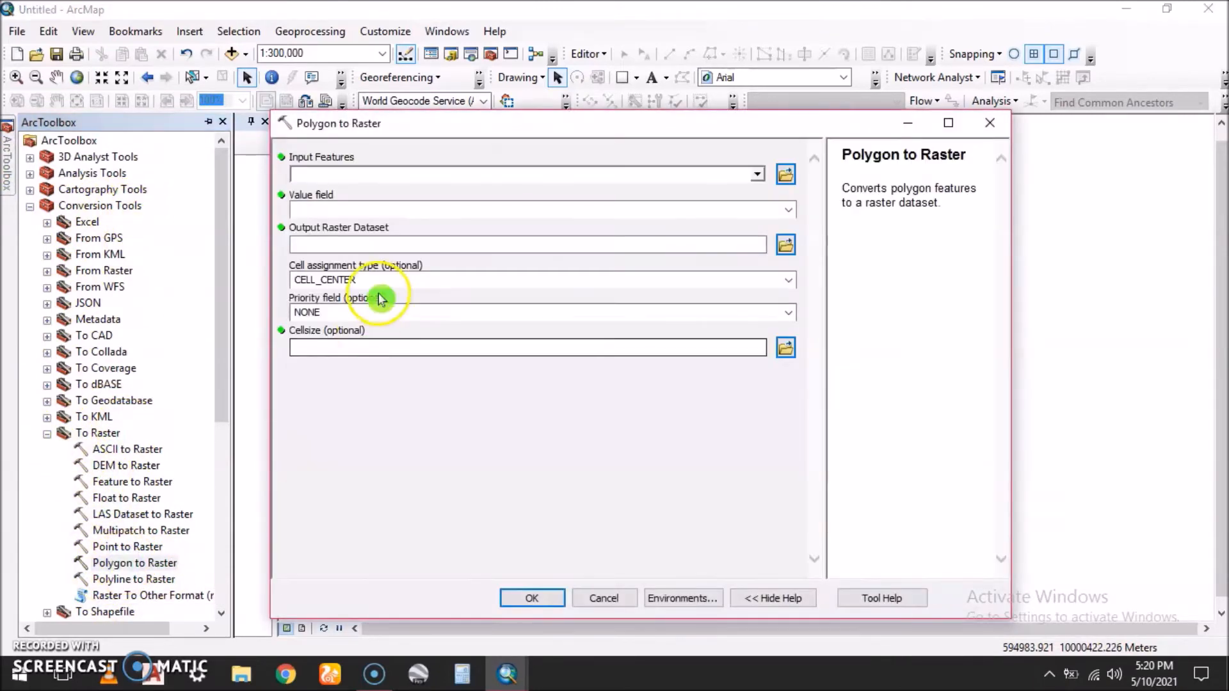
pyautogui.click(757, 173)
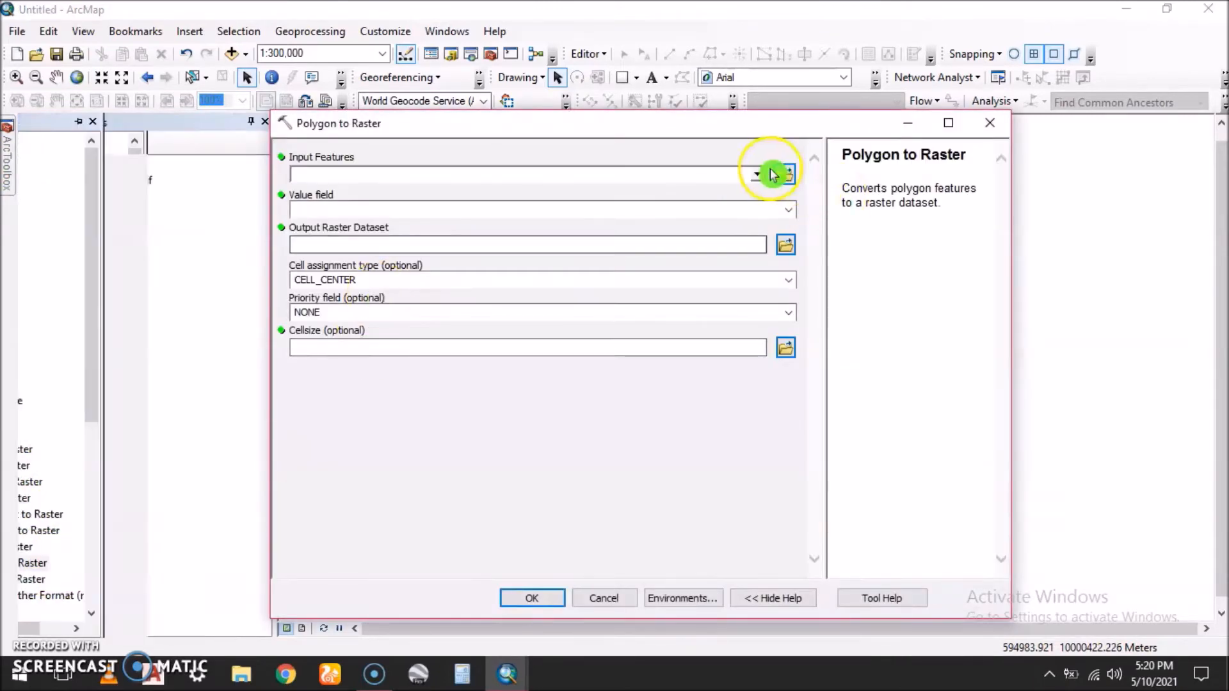
pyautogui.click(372, 194)
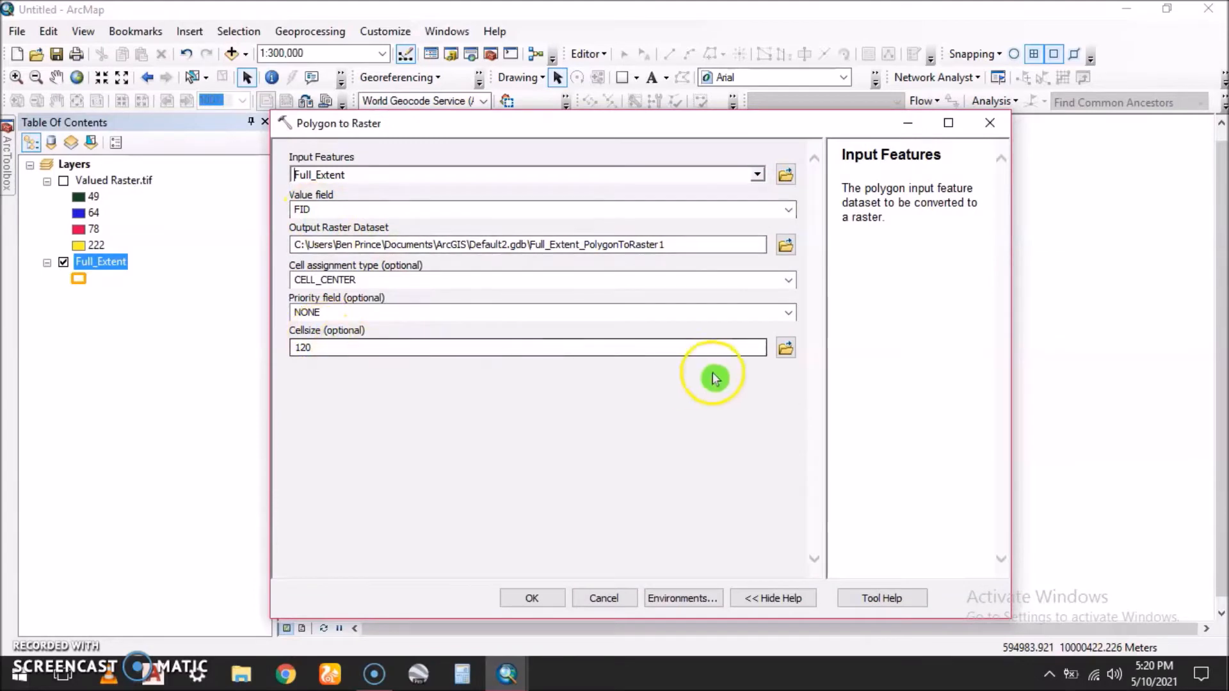
pyautogui.click(325, 354)
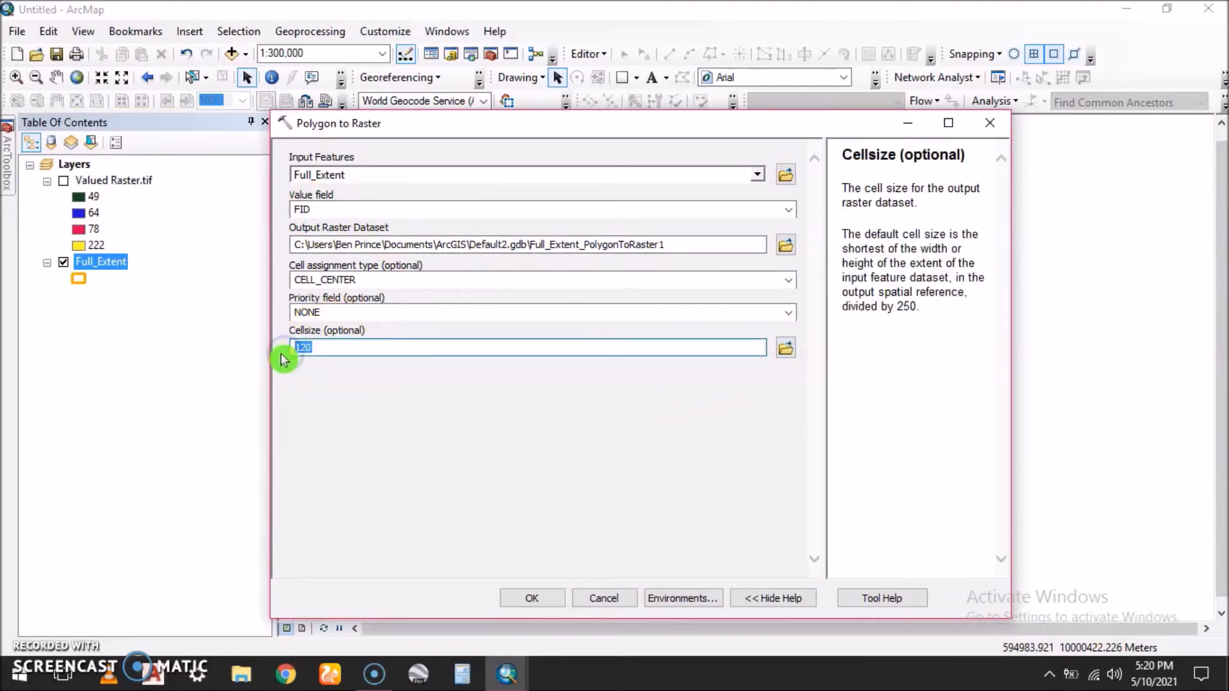
pyautogui.click(532, 601)
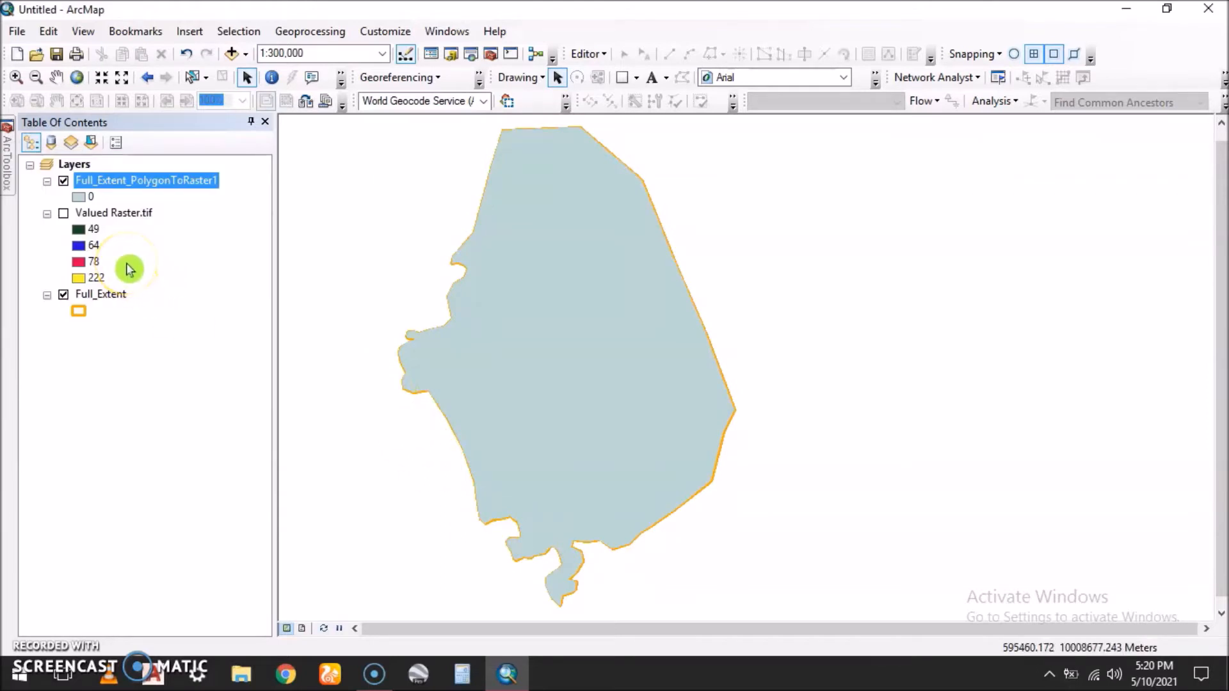
# Hide the Full_Extent polygon layer and show Valued Raster.tif on top of the converted extent raster.
pyautogui.click(63, 294)
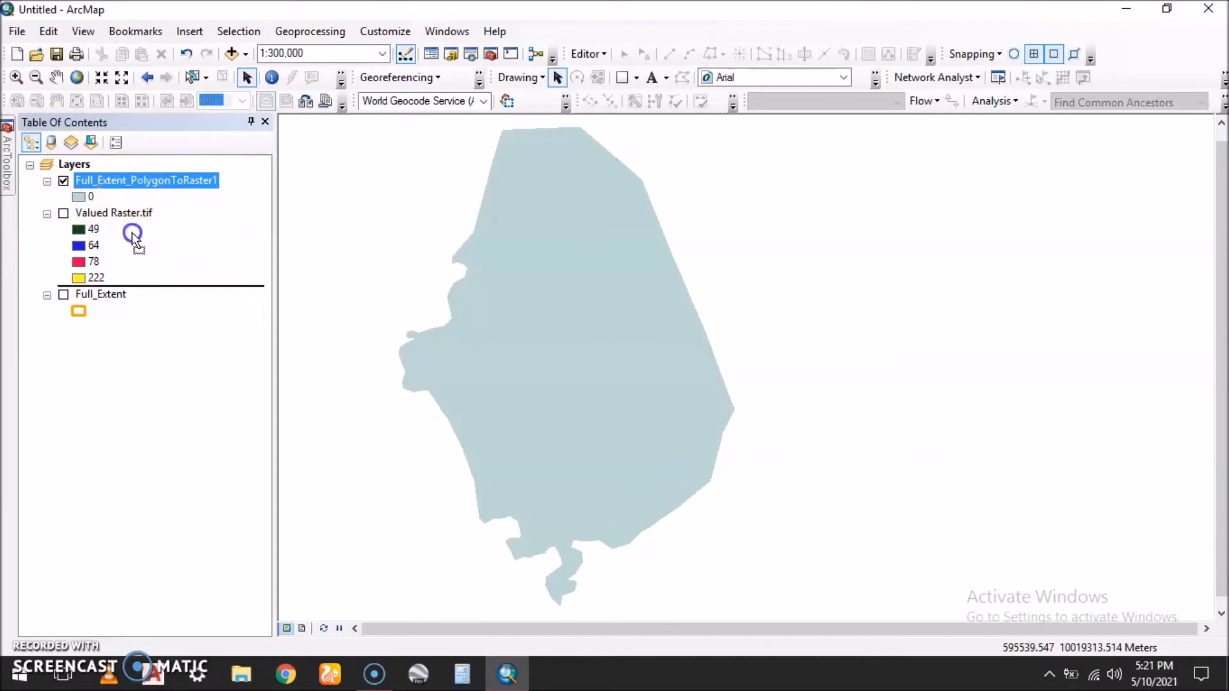
pyautogui.moveTo(132, 262); pyautogui.dragTo(132, 264)
pyautogui.click(64, 180)
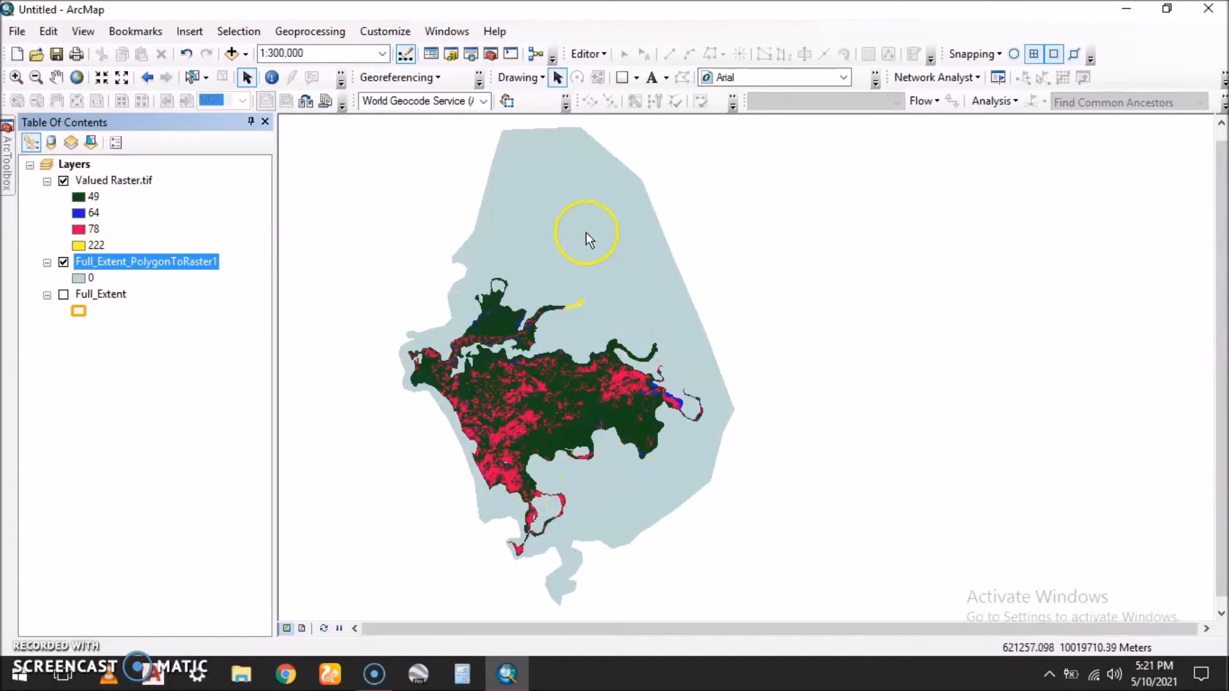
# Toggle the visibility of the converted extent raster to compare its coverage with Valued Raster.tif.
pyautogui.click(63, 262)
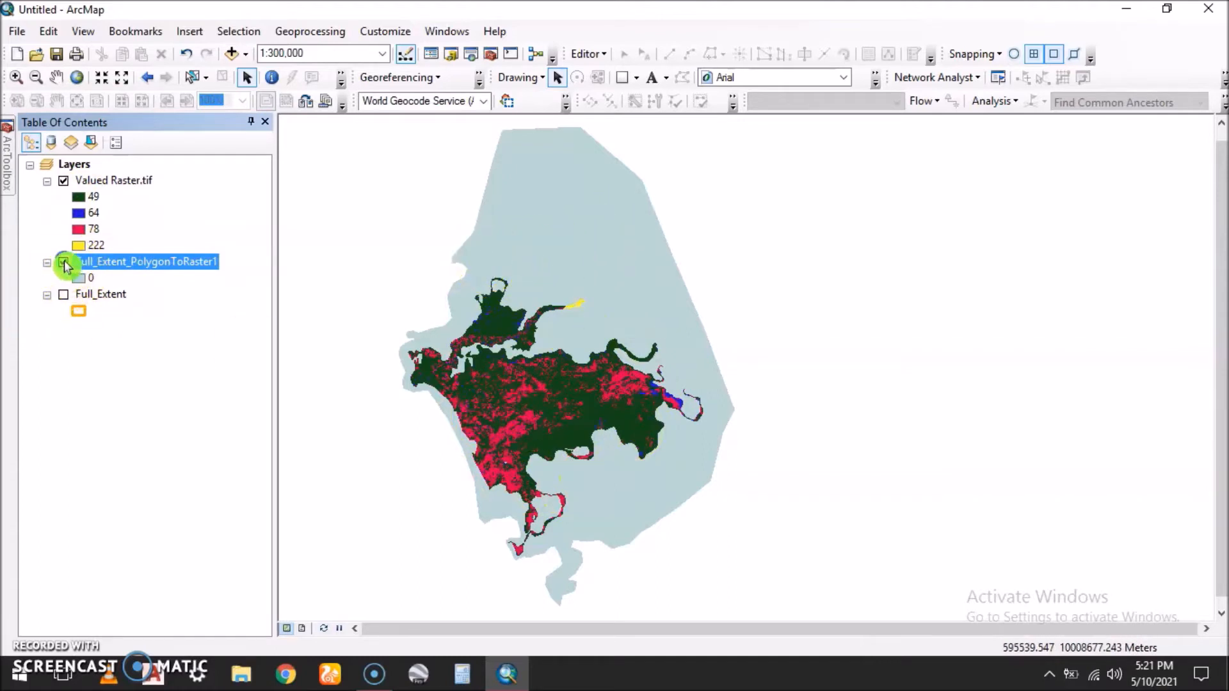
pyautogui.click(64, 262)
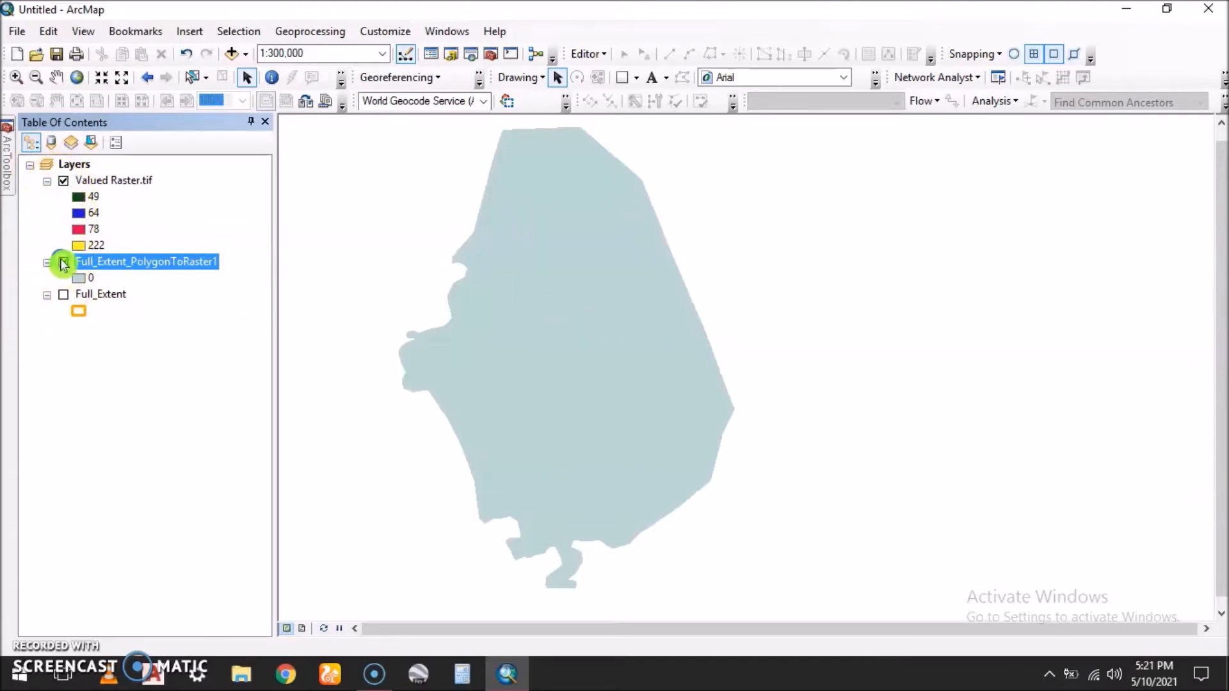
pyautogui.click(63, 262)
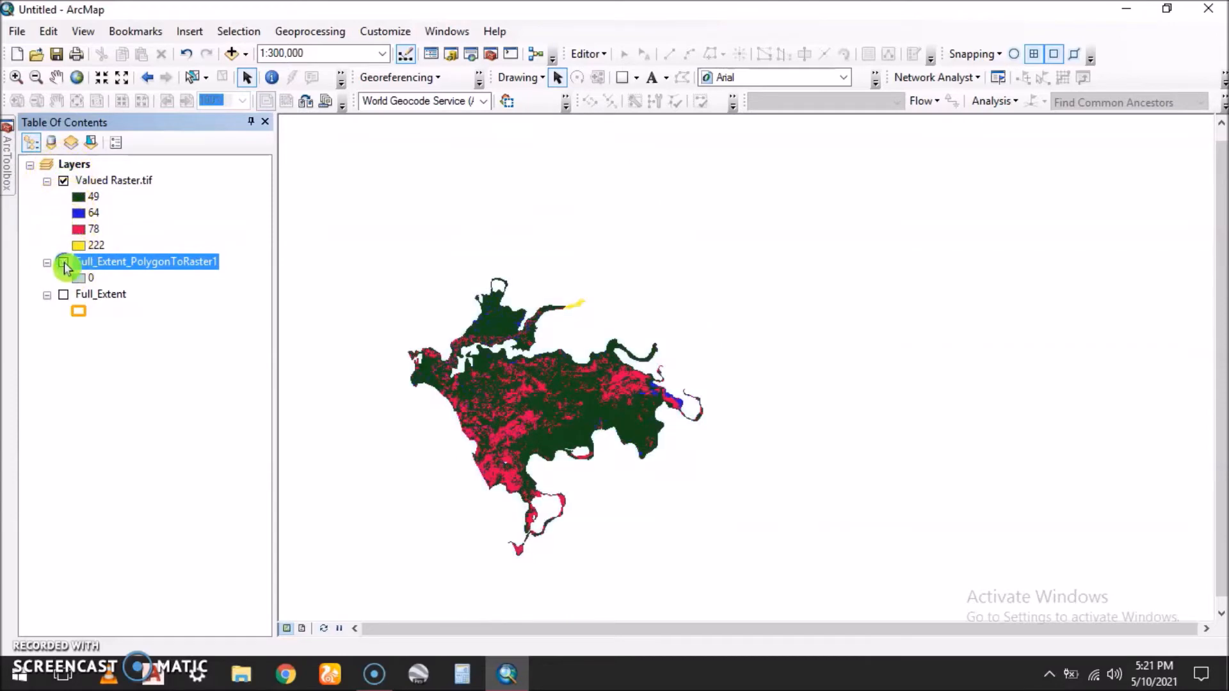
pyautogui.click(63, 262)
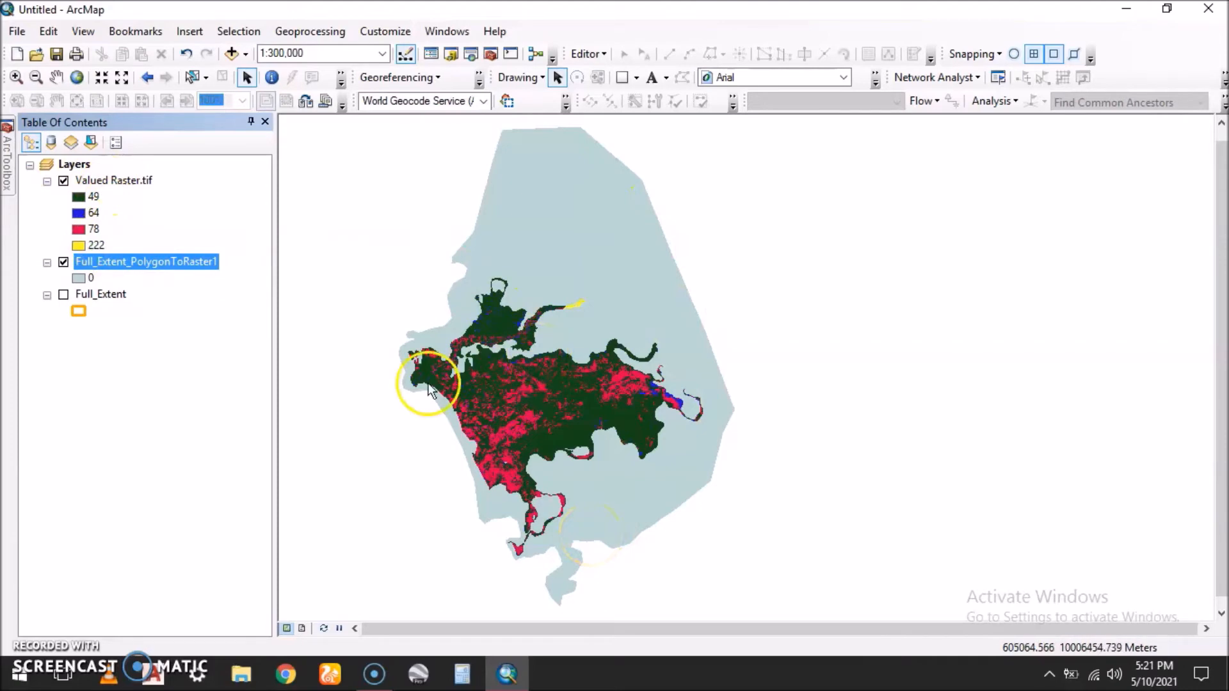
# Start the Mosaic To New Raster tool with Full_Extent_PolygonToRaster1 and Valued Raster.tif as input rasters, in that order.
pyautogui.click(8, 173)
pyautogui.click(47, 434)
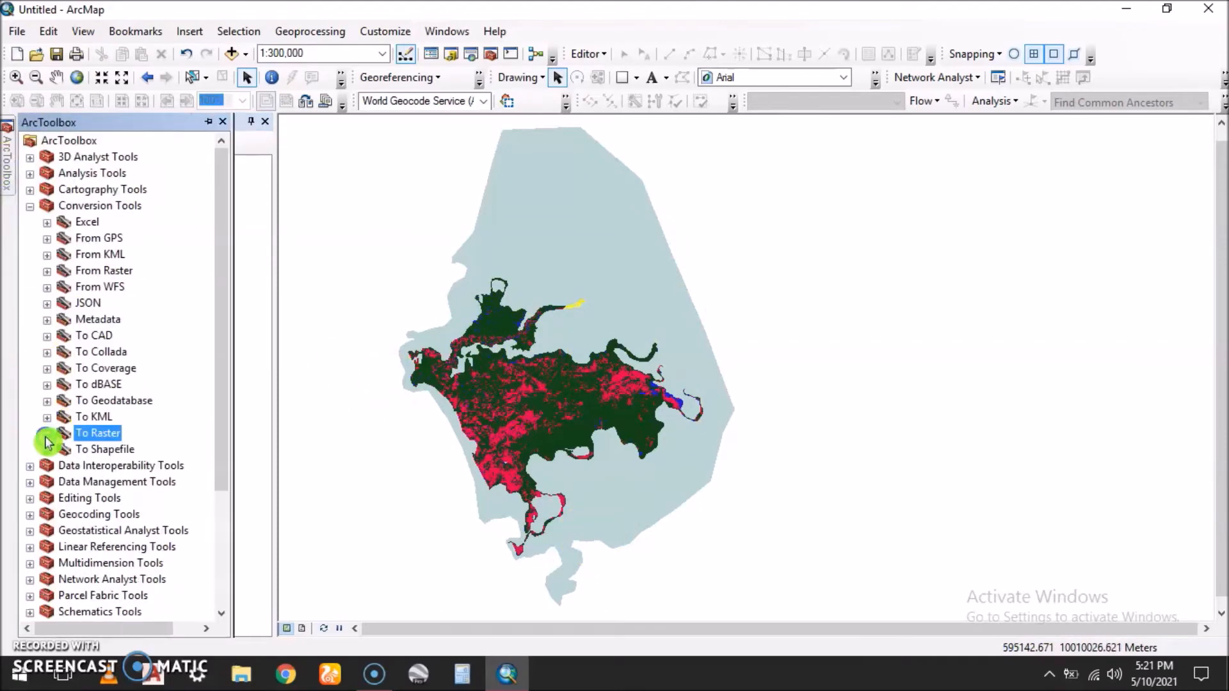
pyautogui.click(29, 207)
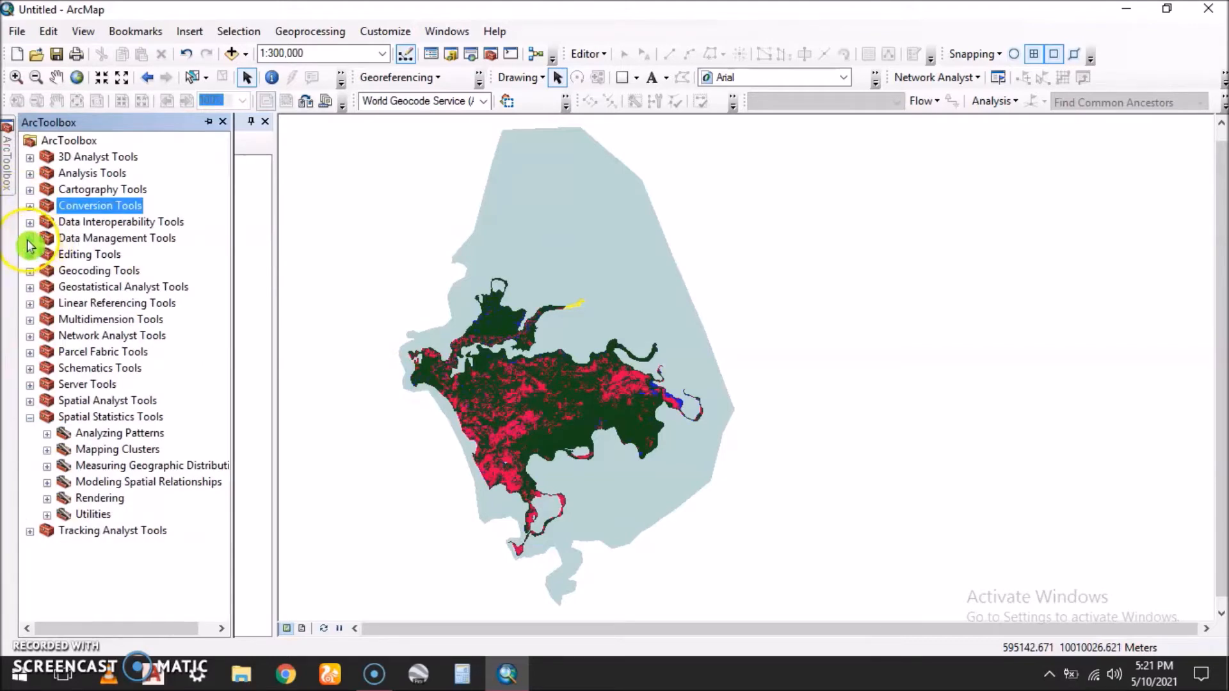
pyautogui.click(29, 240)
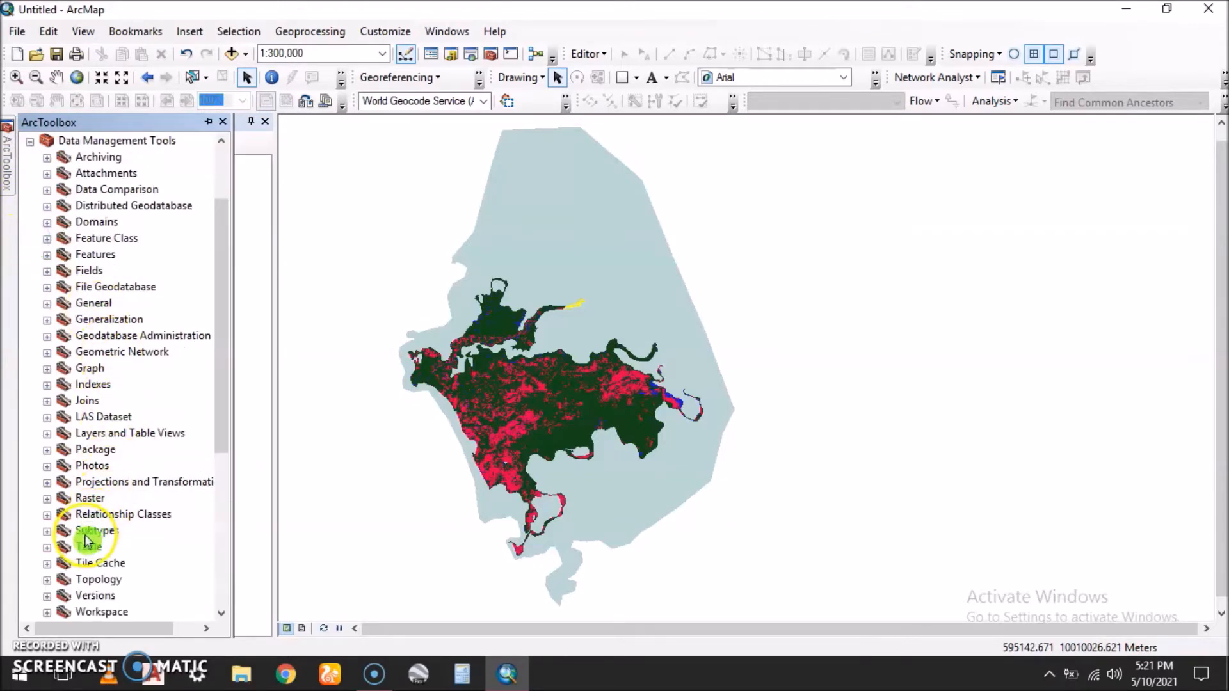
pyautogui.click(47, 500)
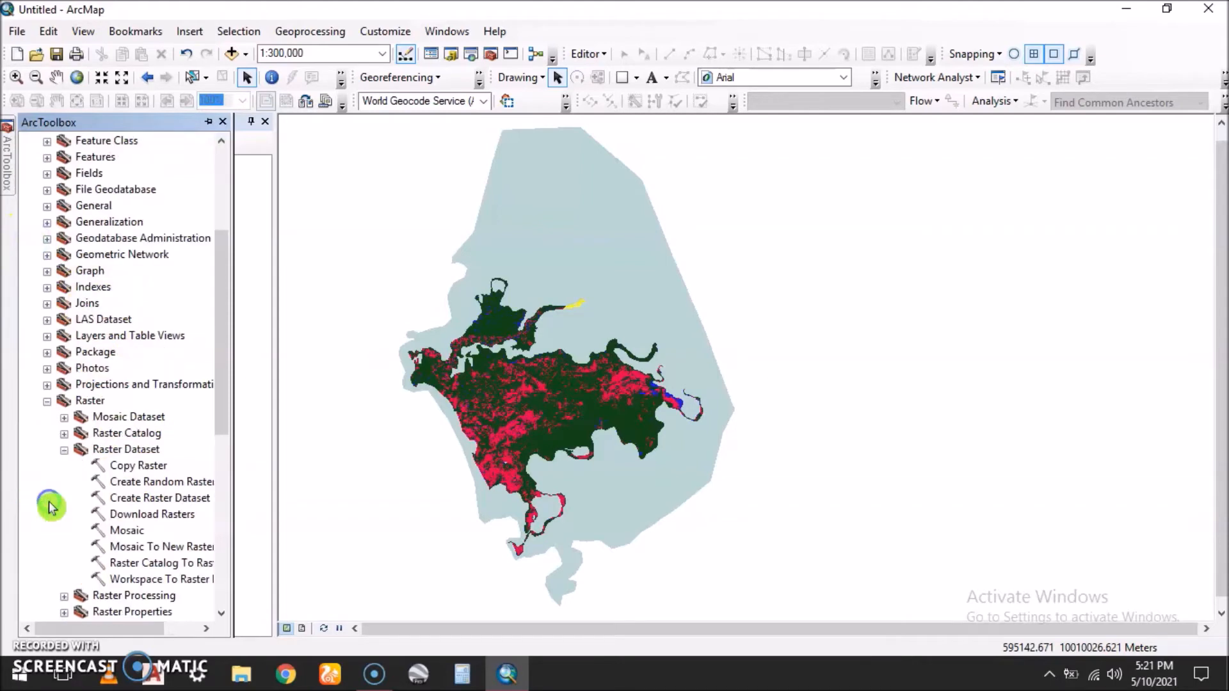
pyautogui.doubleClick(155, 549)
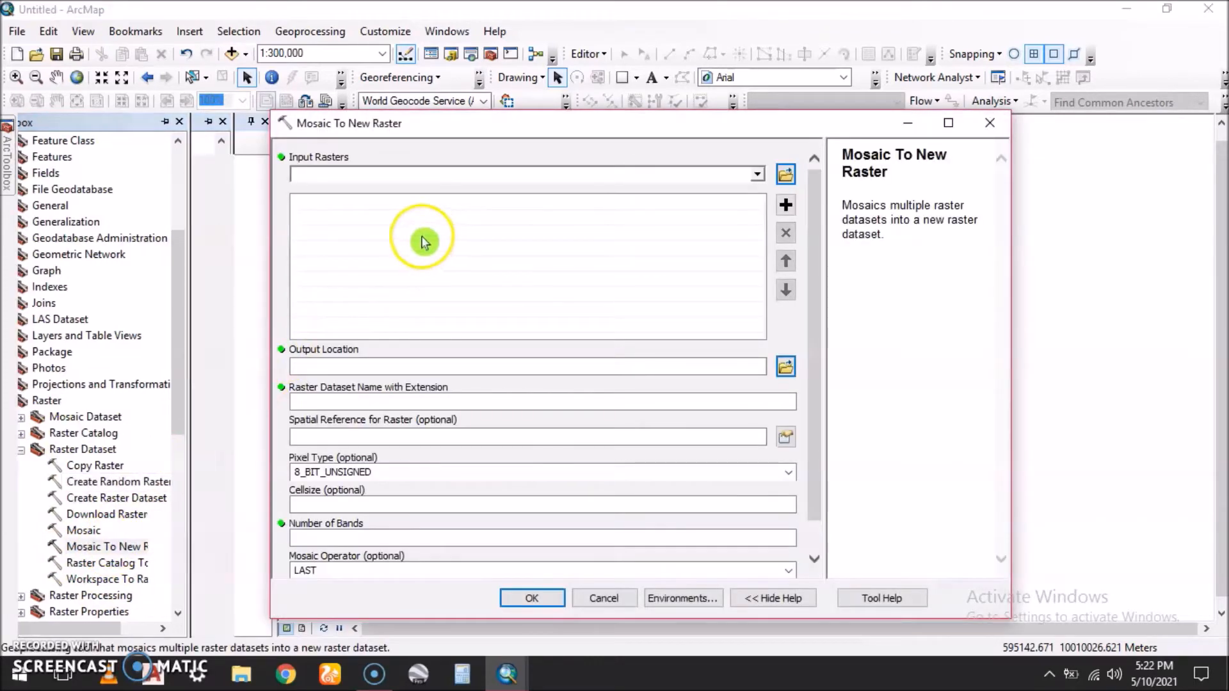
pyautogui.click(759, 176)
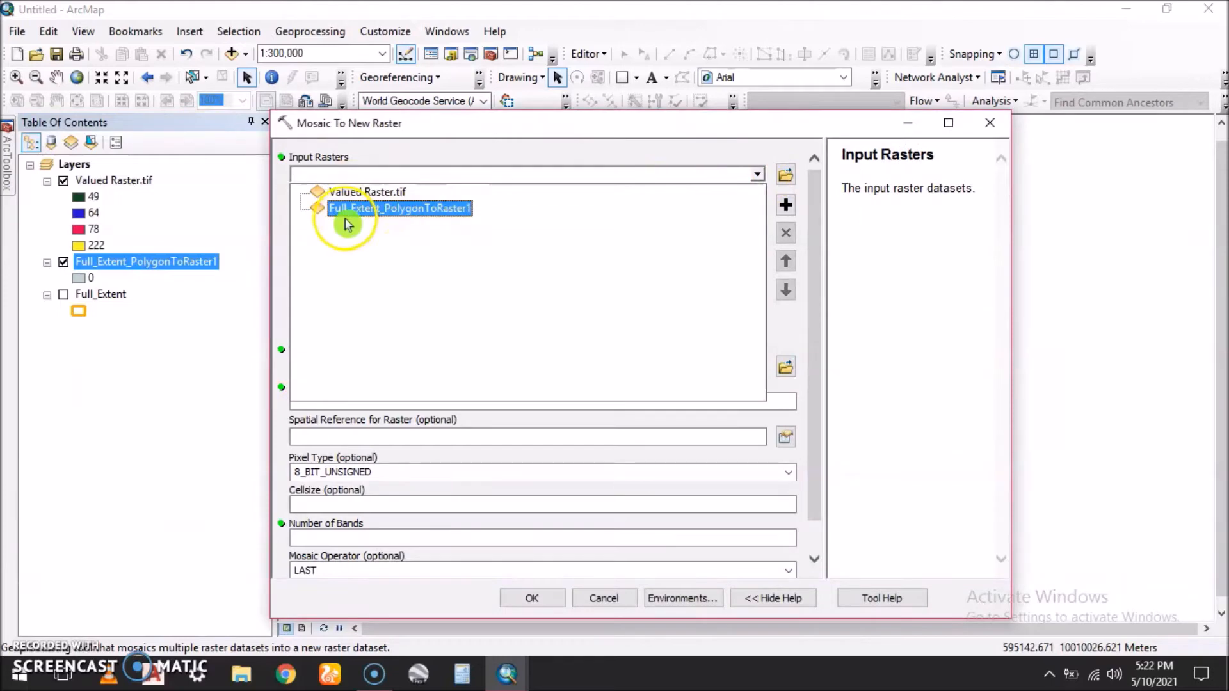
pyautogui.click(381, 209)
pyautogui.click(758, 174)
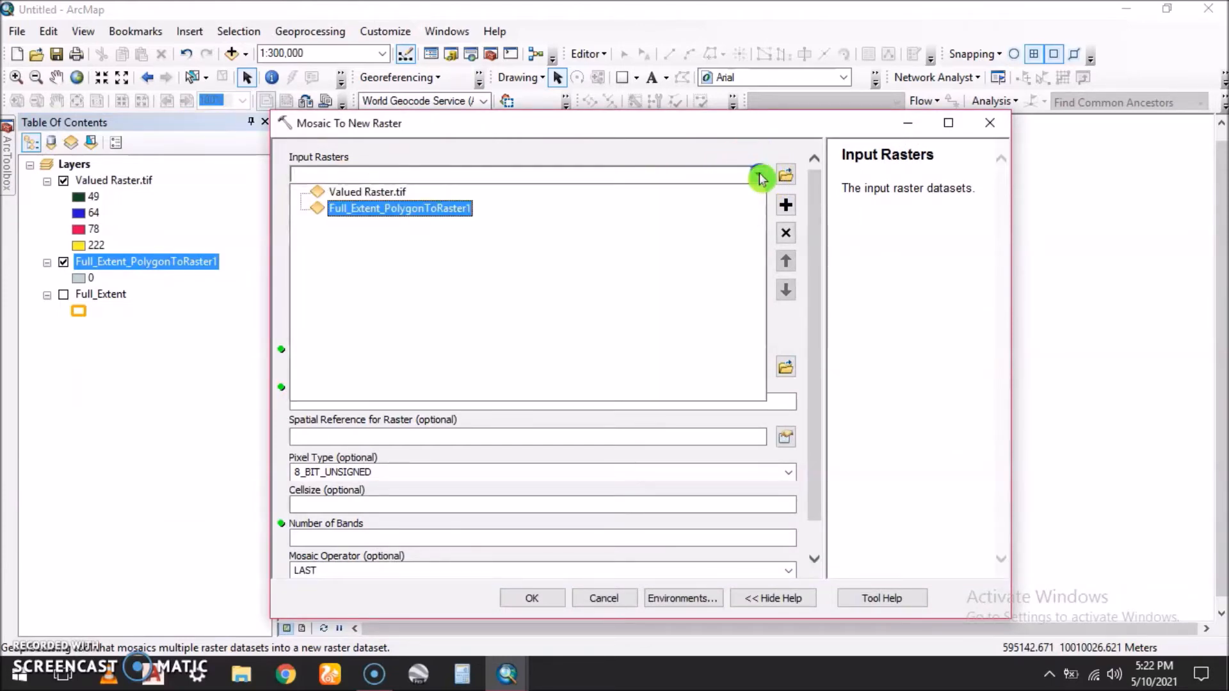
pyautogui.click(376, 194)
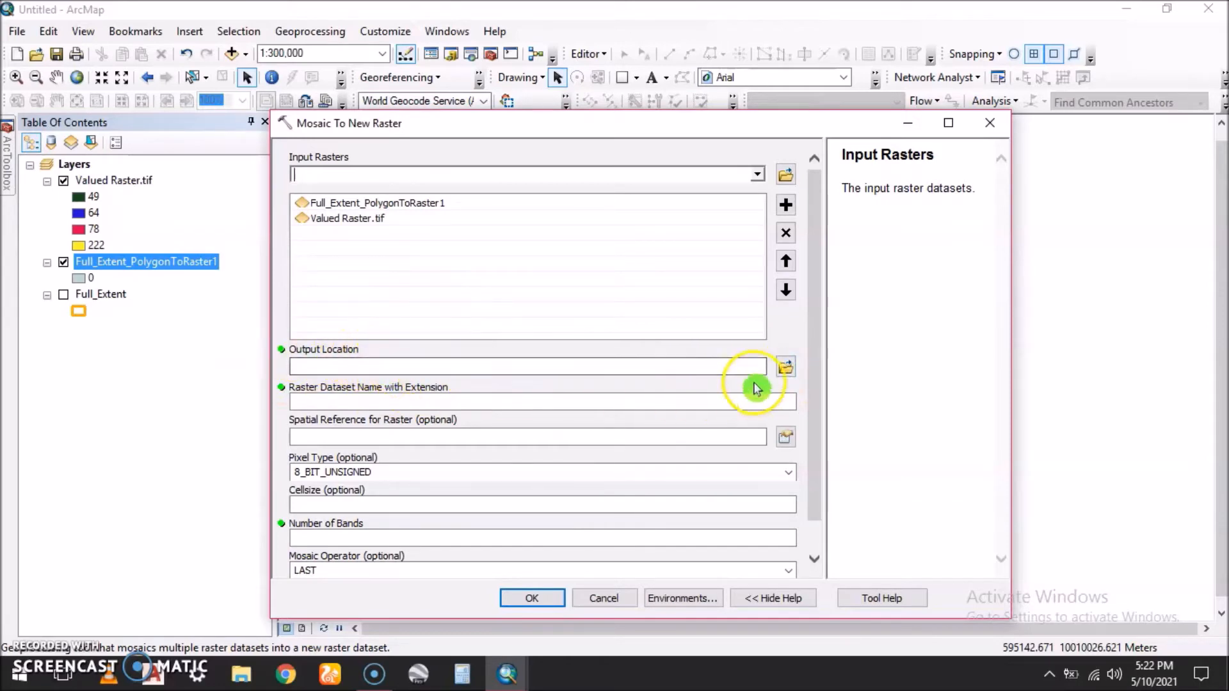
# Set the mosaic's output location to F:\Desk\RASTER ANALYSIS\MOSAIC and name the raster dataset Mosaic.tif.
pyautogui.click(786, 368)
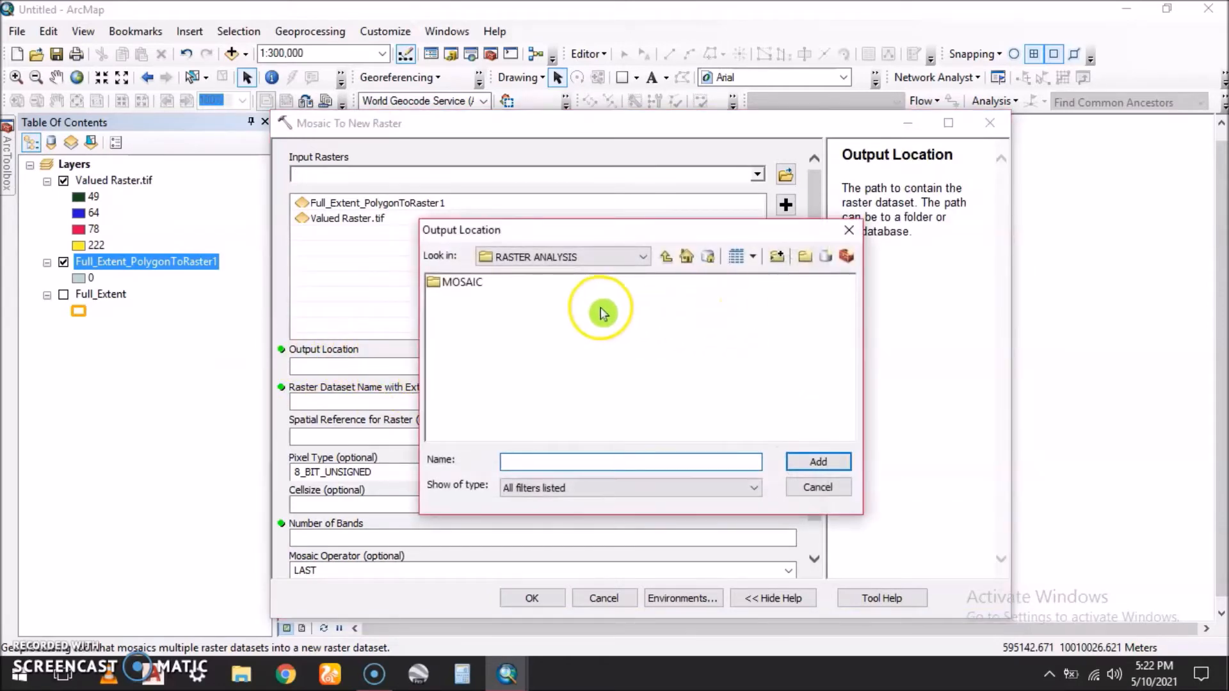
pyautogui.click(643, 264)
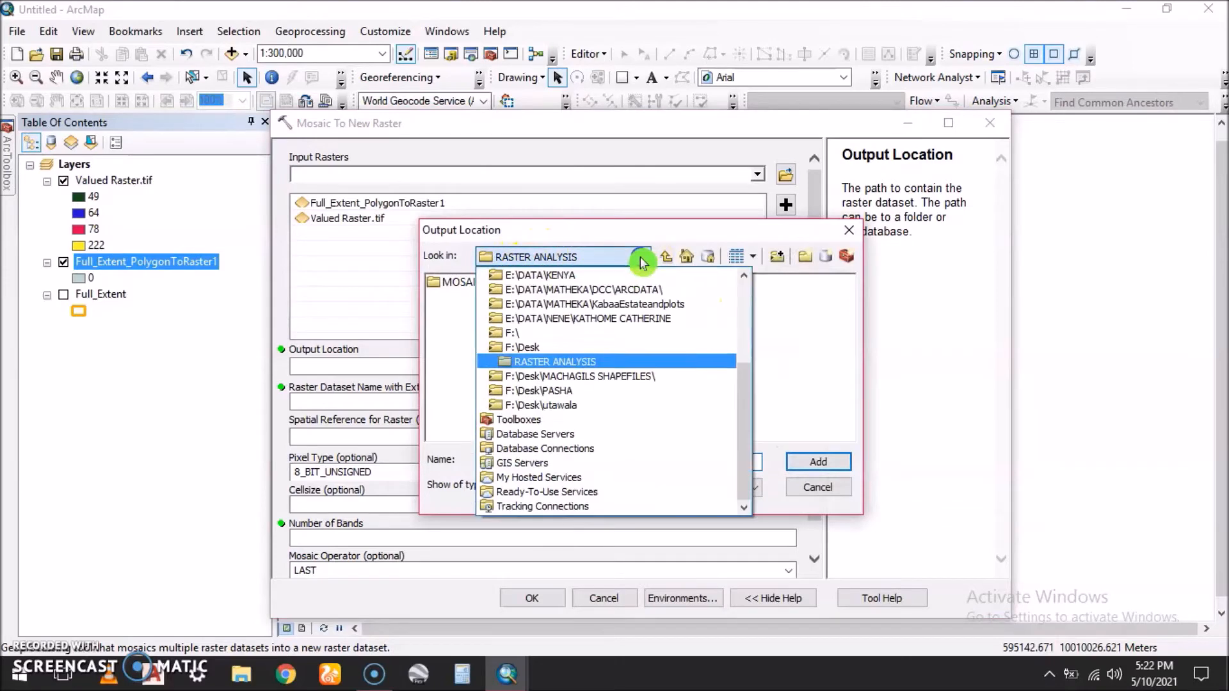
pyautogui.click(535, 354)
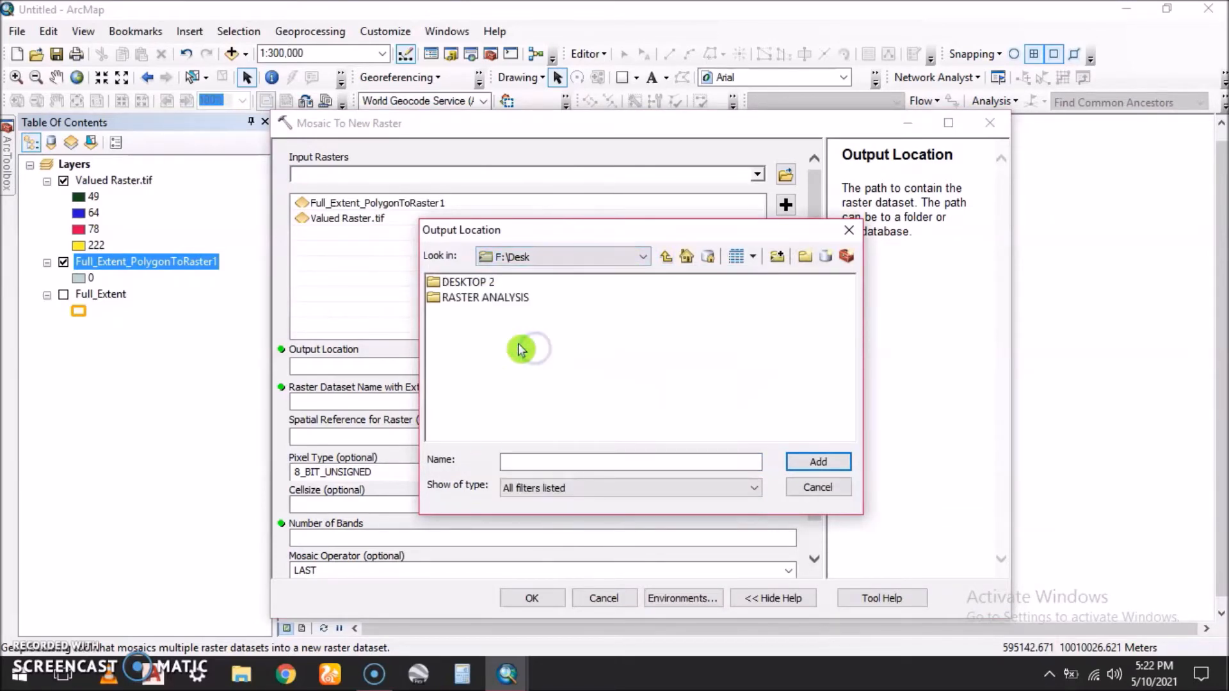
pyautogui.doubleClick(504, 298)
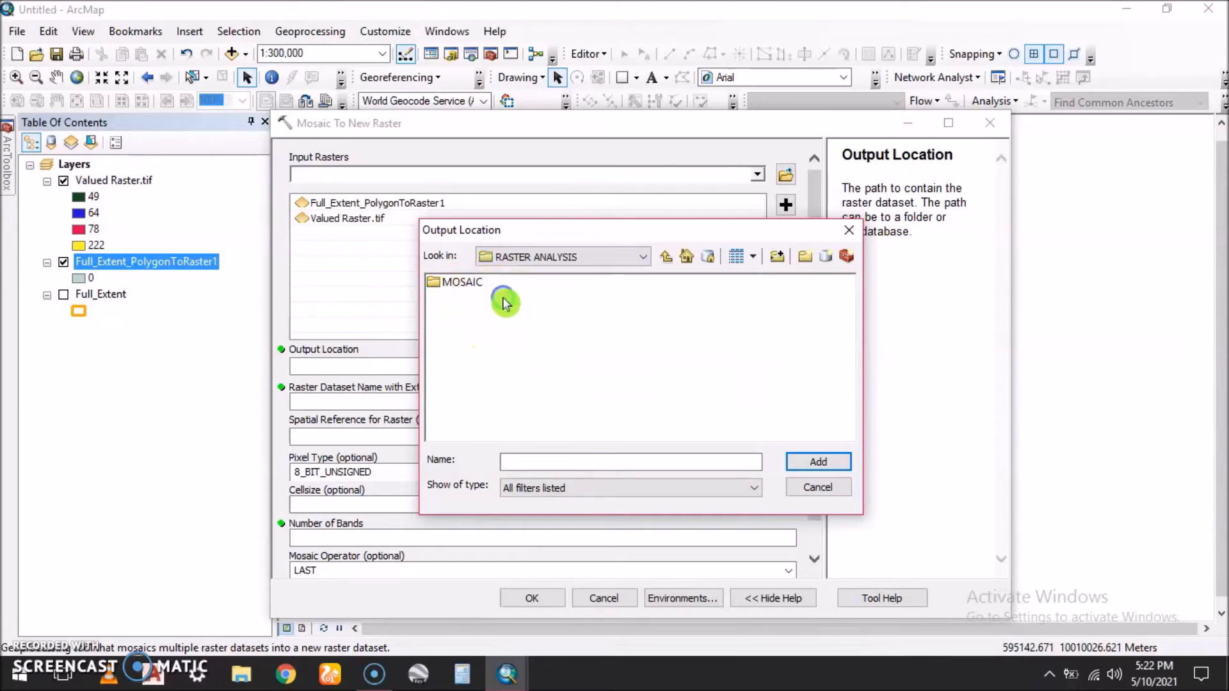
pyautogui.doubleClick(460, 285)
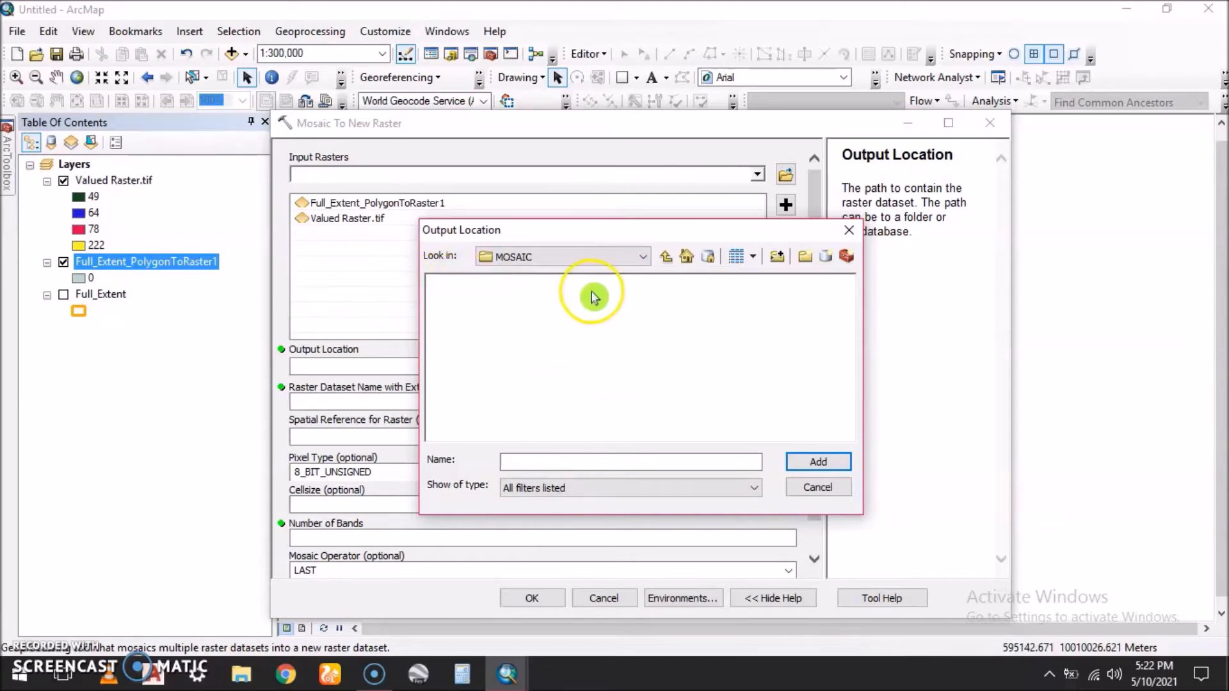
pyautogui.click(668, 258)
pyautogui.click(460, 283)
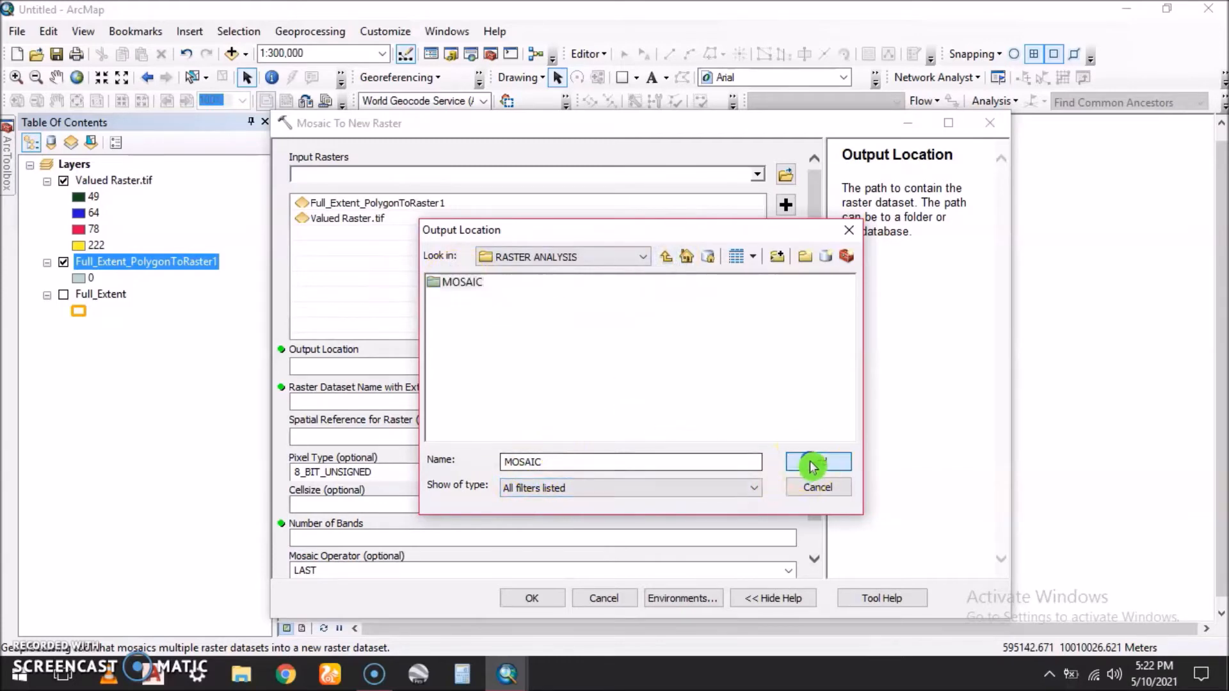
pyautogui.click(817, 462)
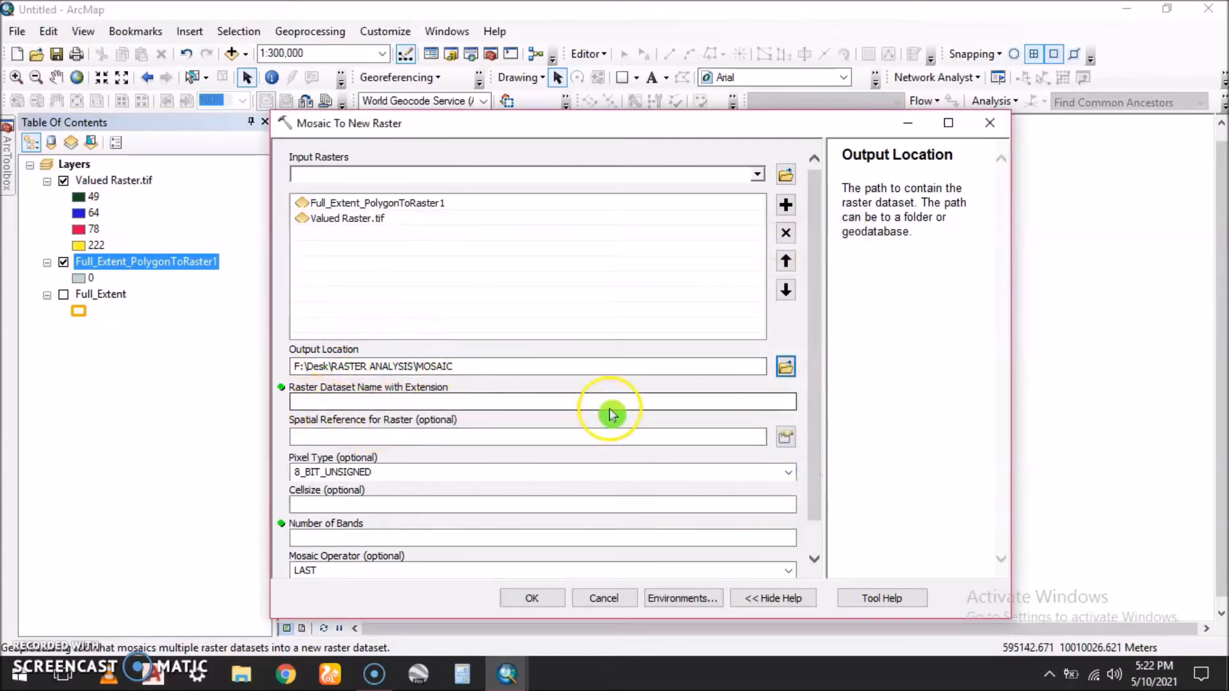
pyautogui.click(355, 402)
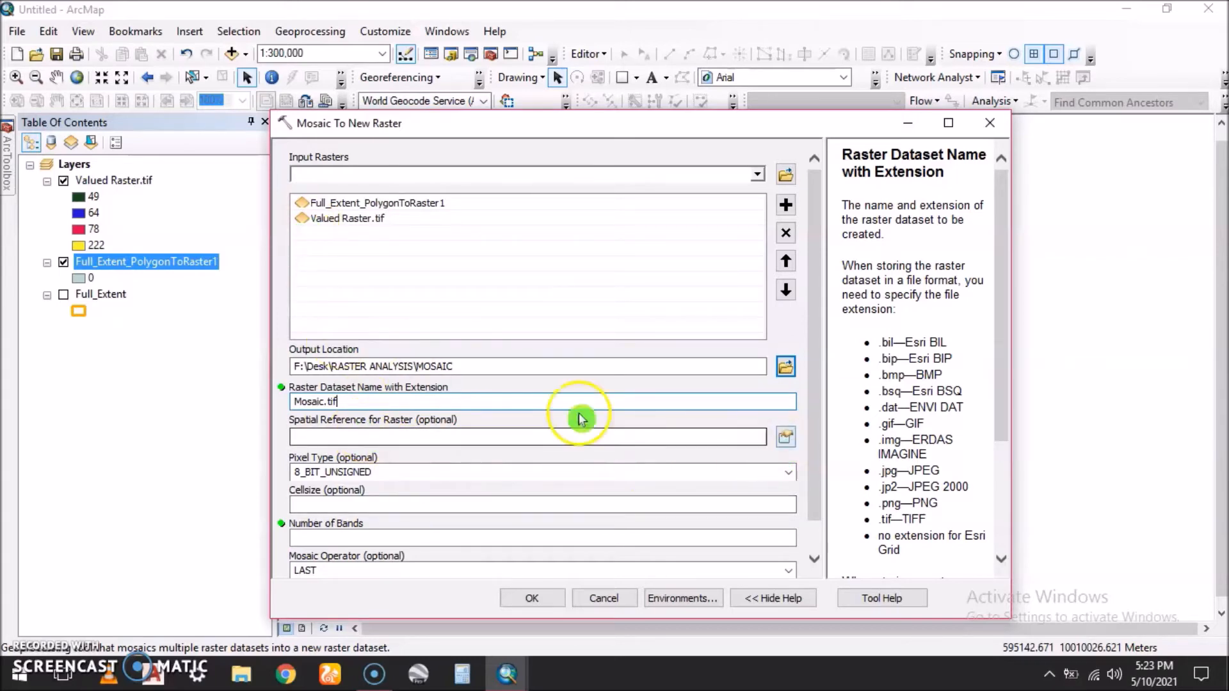
# Set the mosaic's spatial reference to WGS_1984_UTM_Zone_36S.
pyautogui.click(786, 437)
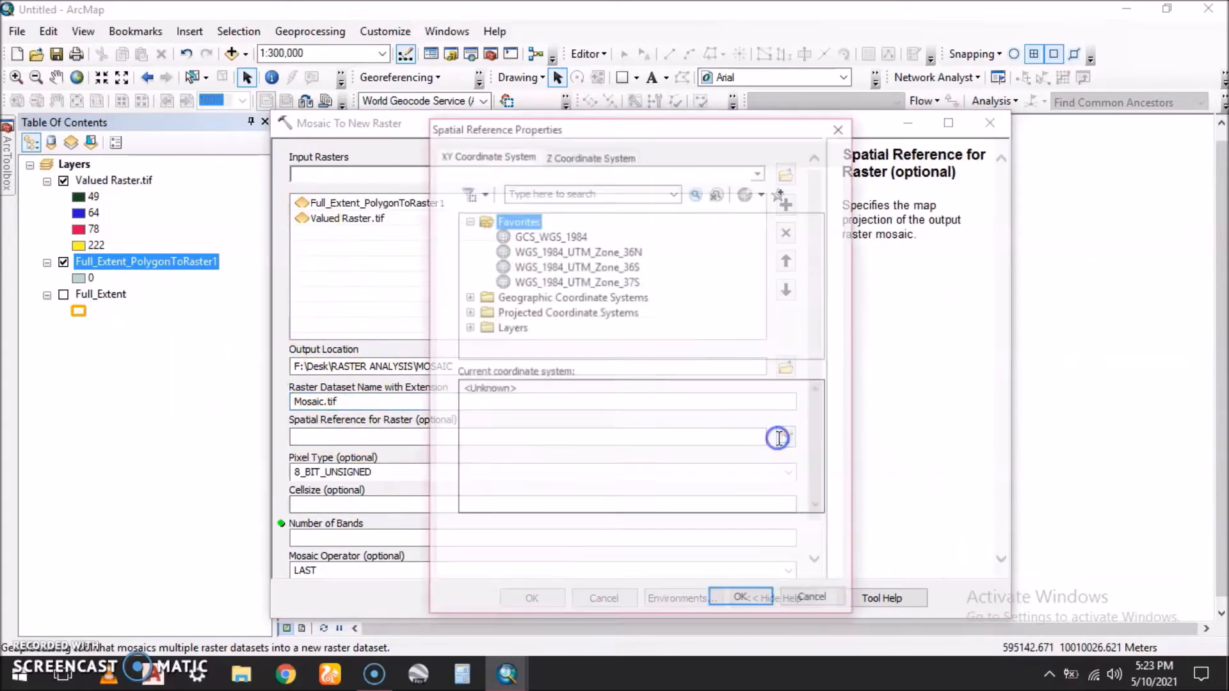
pyautogui.click(613, 267)
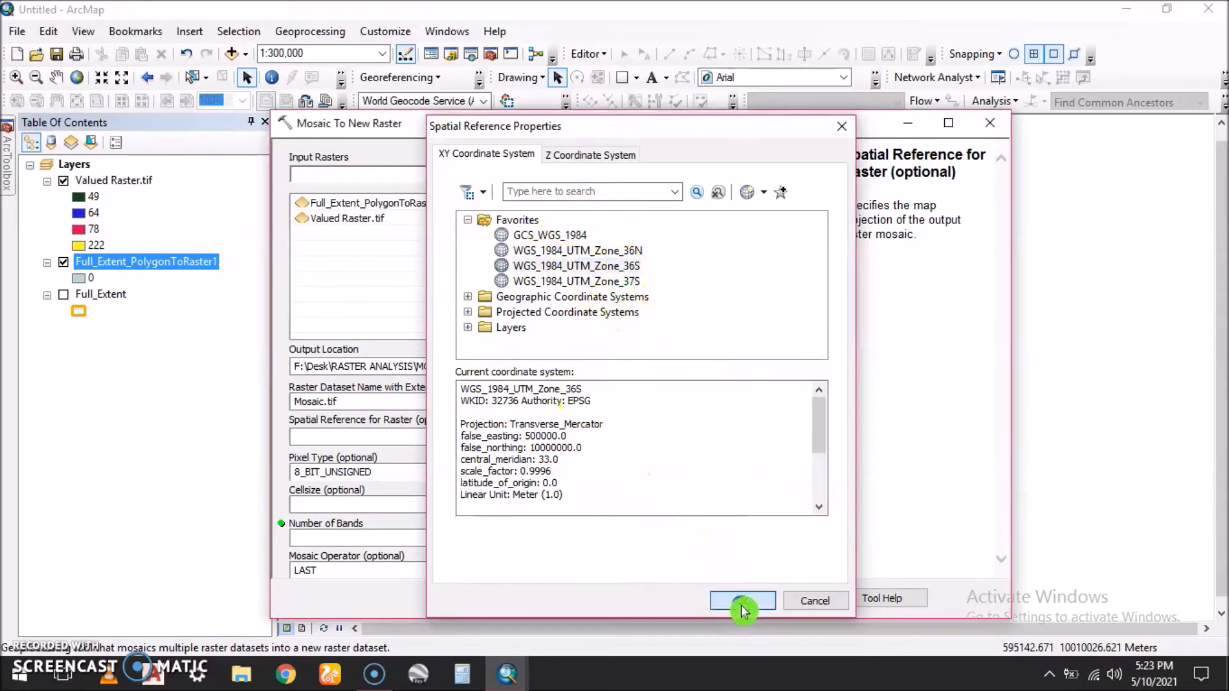
pyautogui.click(721, 594)
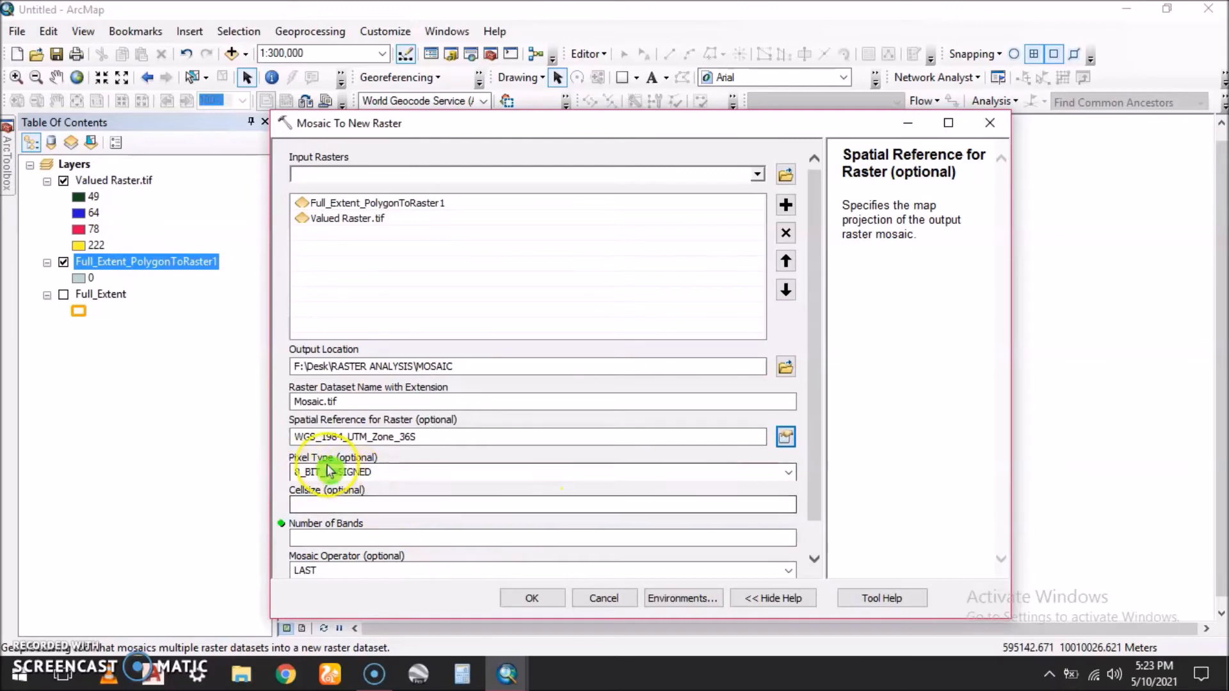
# Set the mosaic's cell size to 10 and its number of bands to 1.
pyautogui.click(775, 507)
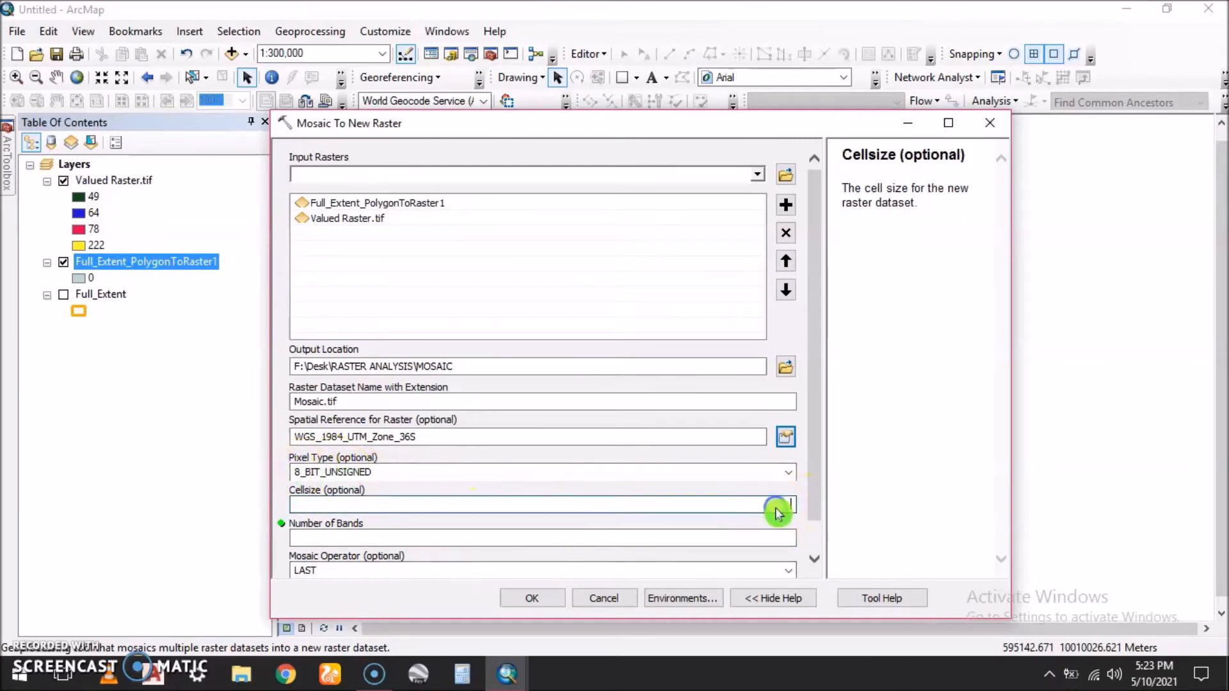
pyautogui.write('1')
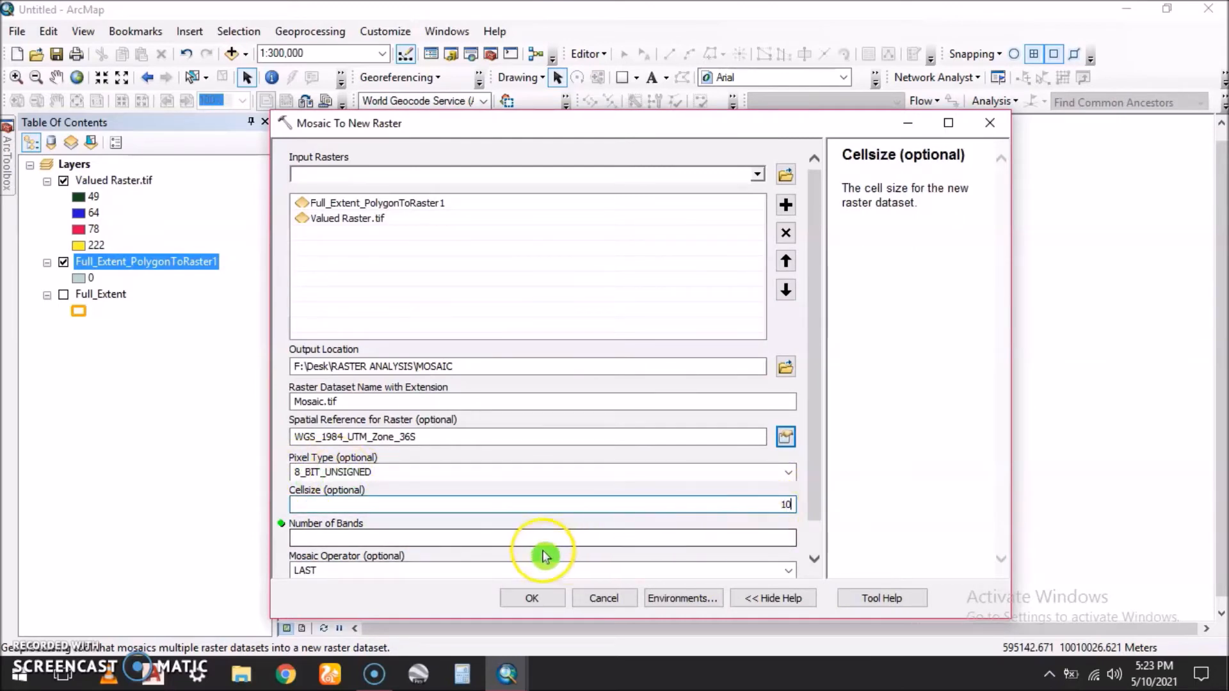
pyautogui.write('0')
pyautogui.click(780, 545)
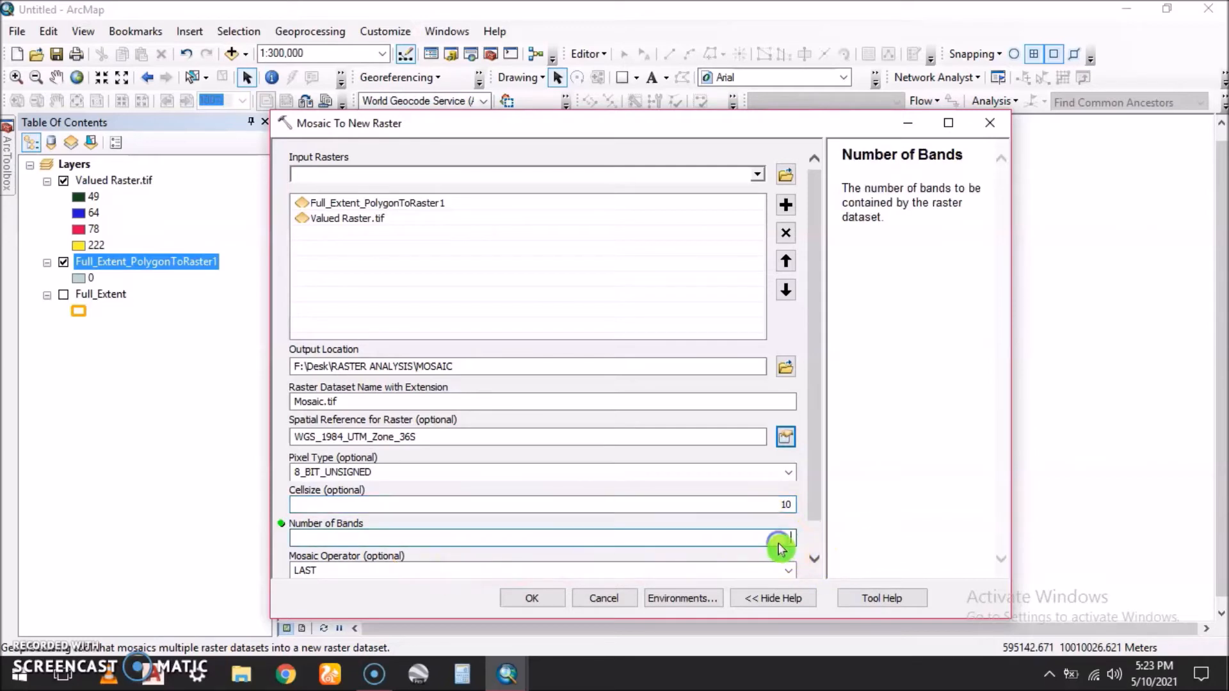
pyautogui.click(822, 562)
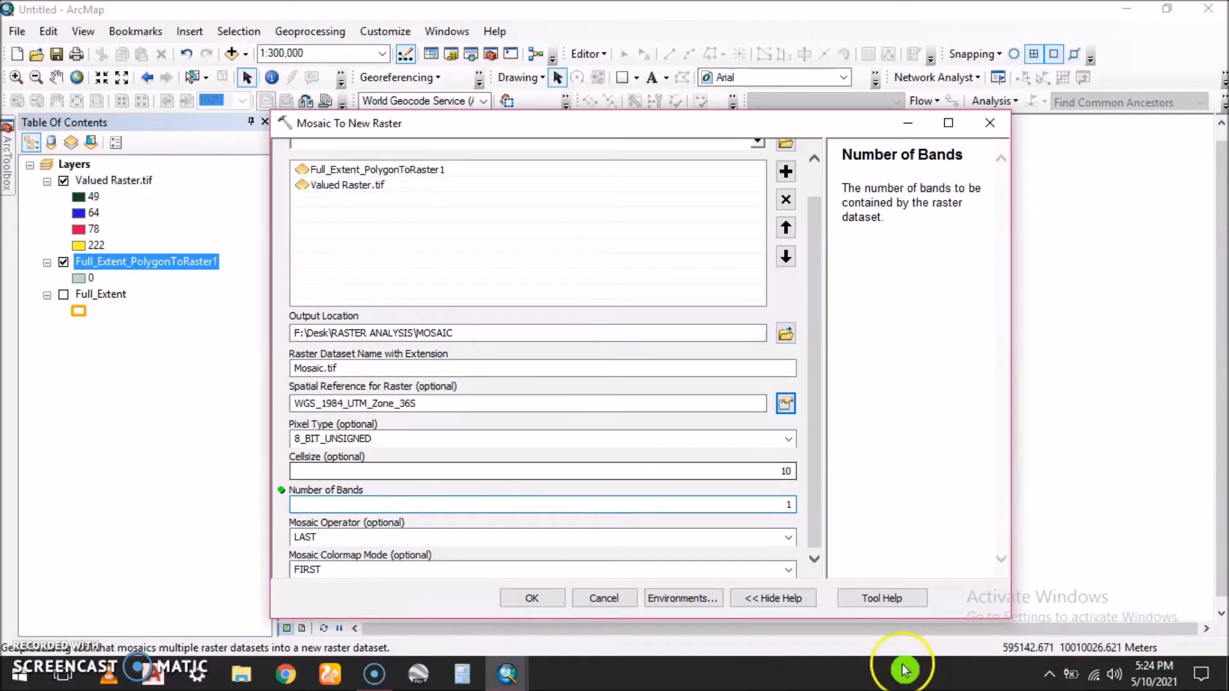
# Set the snap raster in the tool's processing extent environment to Full_Extent_PolygonToRaster1.
pyautogui.click(671, 598)
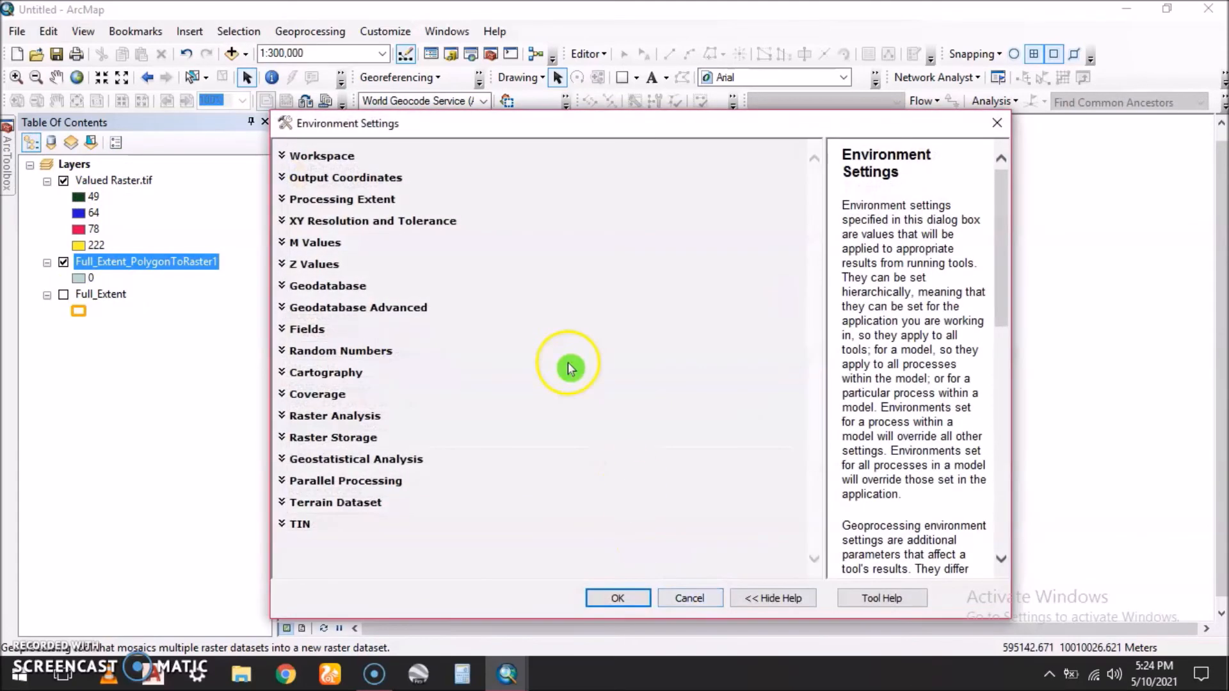
pyautogui.click(284, 201)
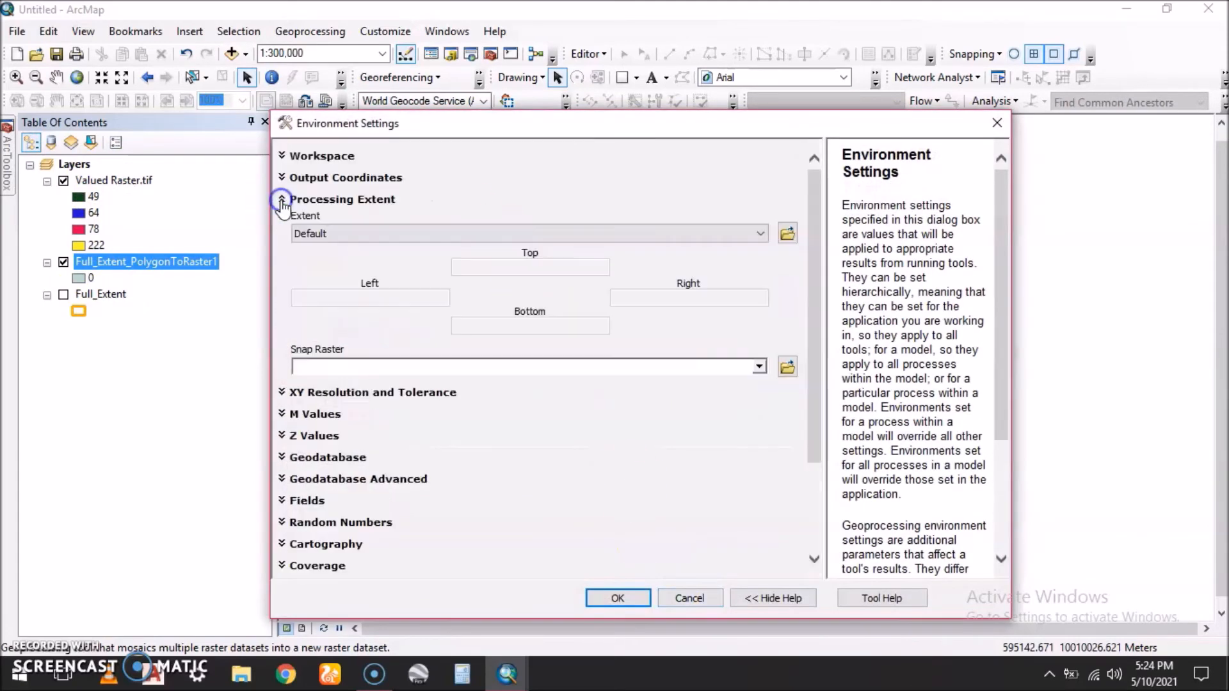
pyautogui.click(762, 366)
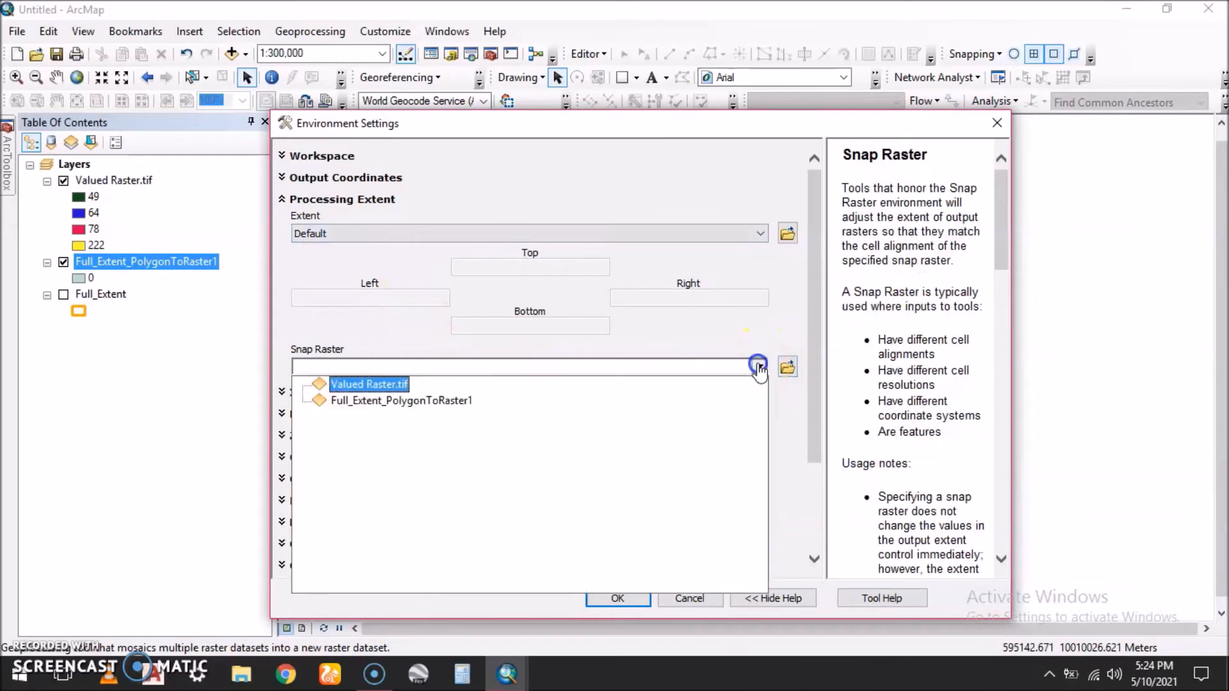
pyautogui.click(432, 408)
# Set the raster analysis mask to Full_Extent, accept the environment settings and run the Mosaic To New Raster tool.
pyautogui.scroll(-3, 334, 562)
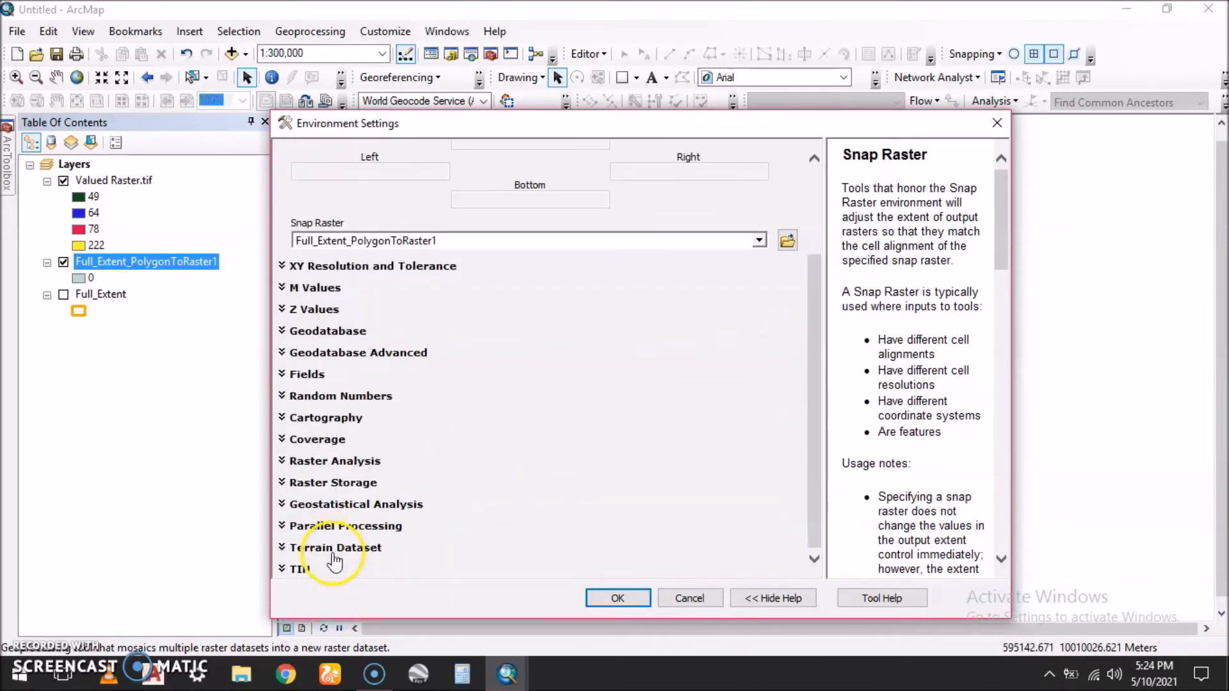
pyautogui.click(283, 461)
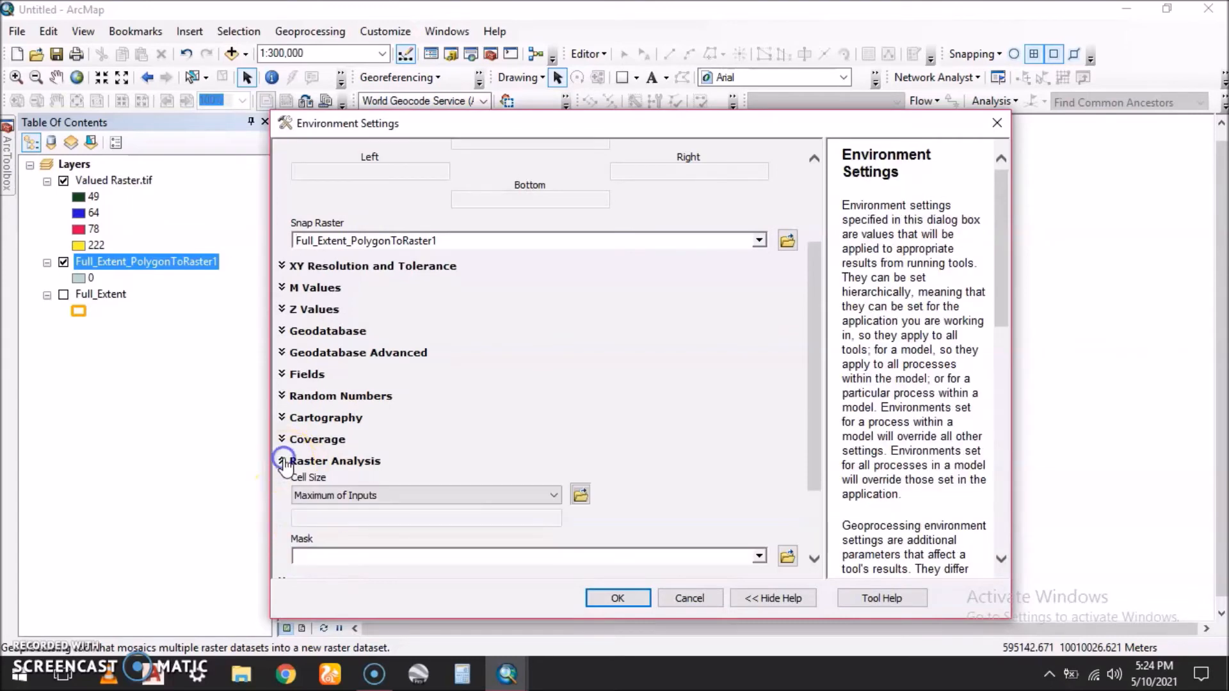
pyautogui.scroll(-1, 513, 519)
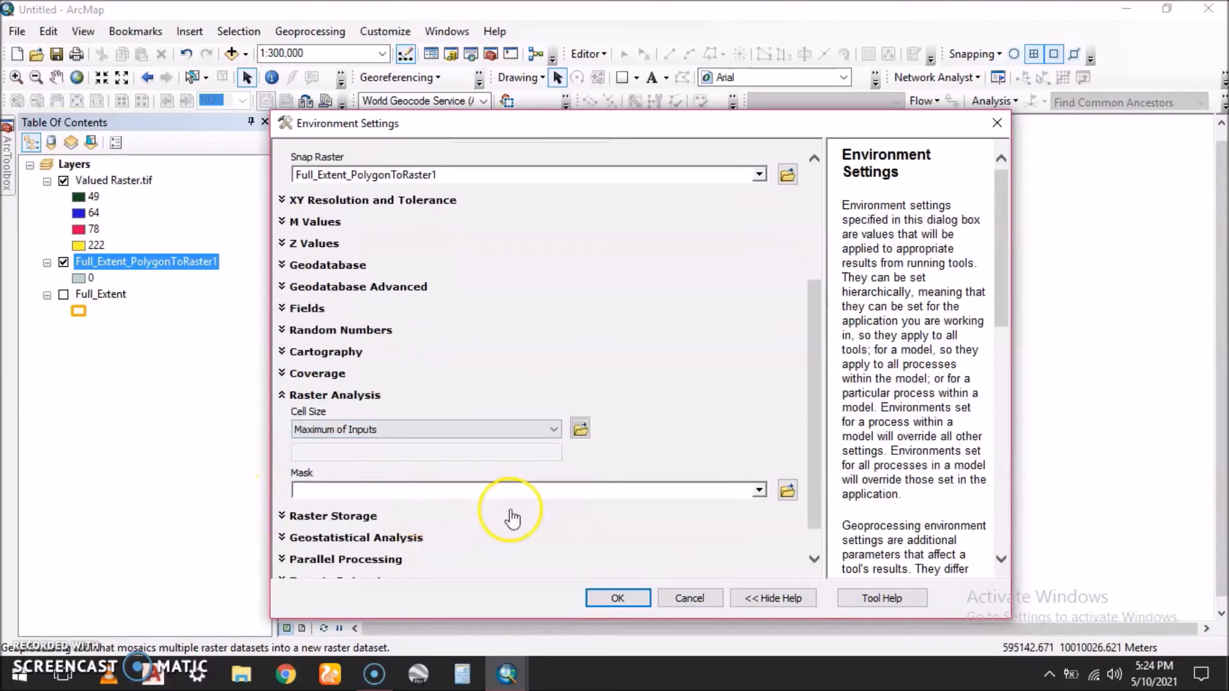
pyautogui.click(758, 493)
pyautogui.click(353, 306)
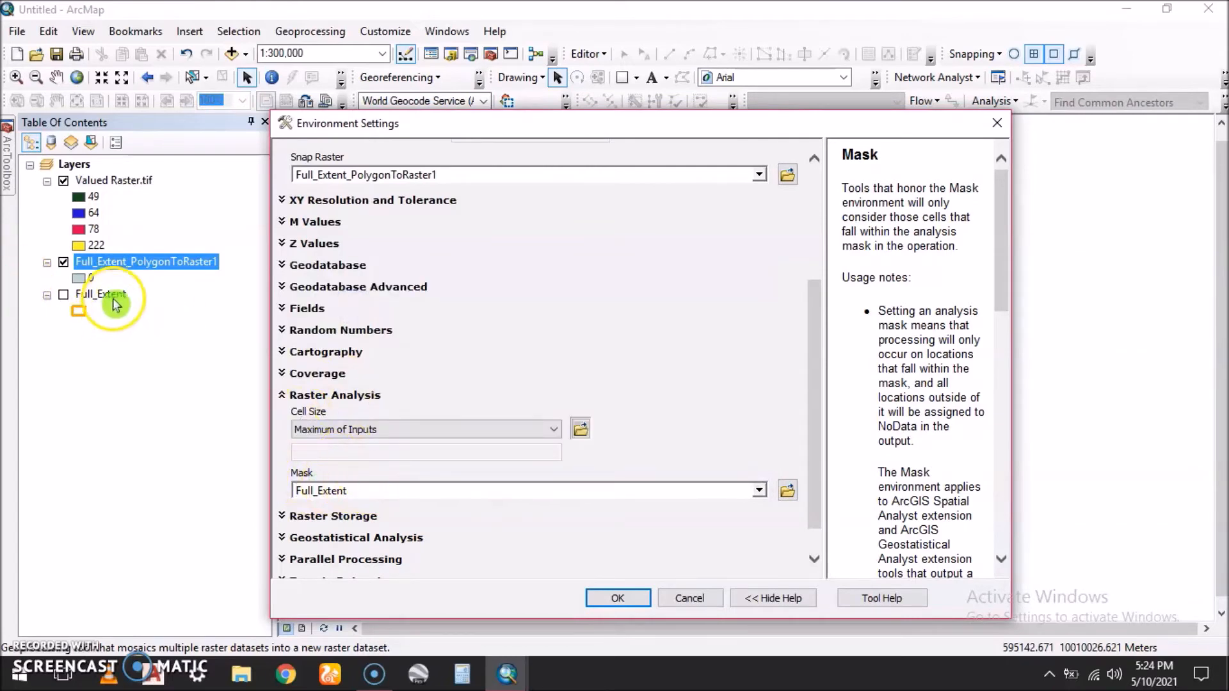
pyautogui.click(609, 608)
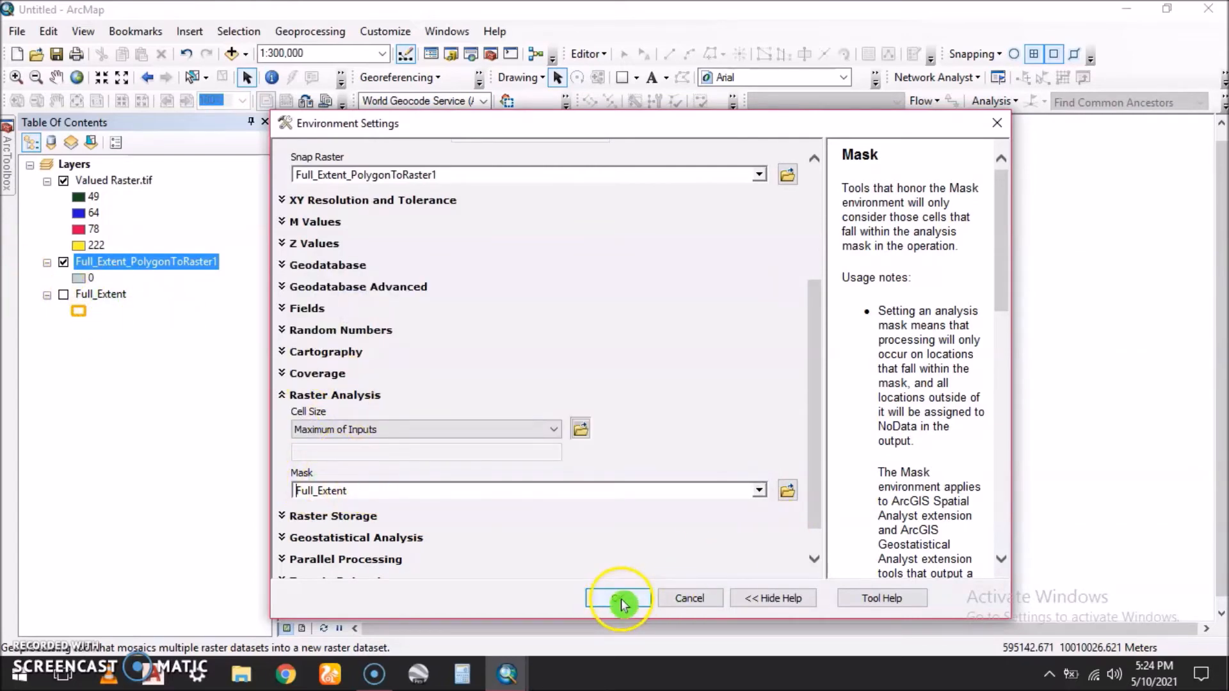
pyautogui.click(534, 602)
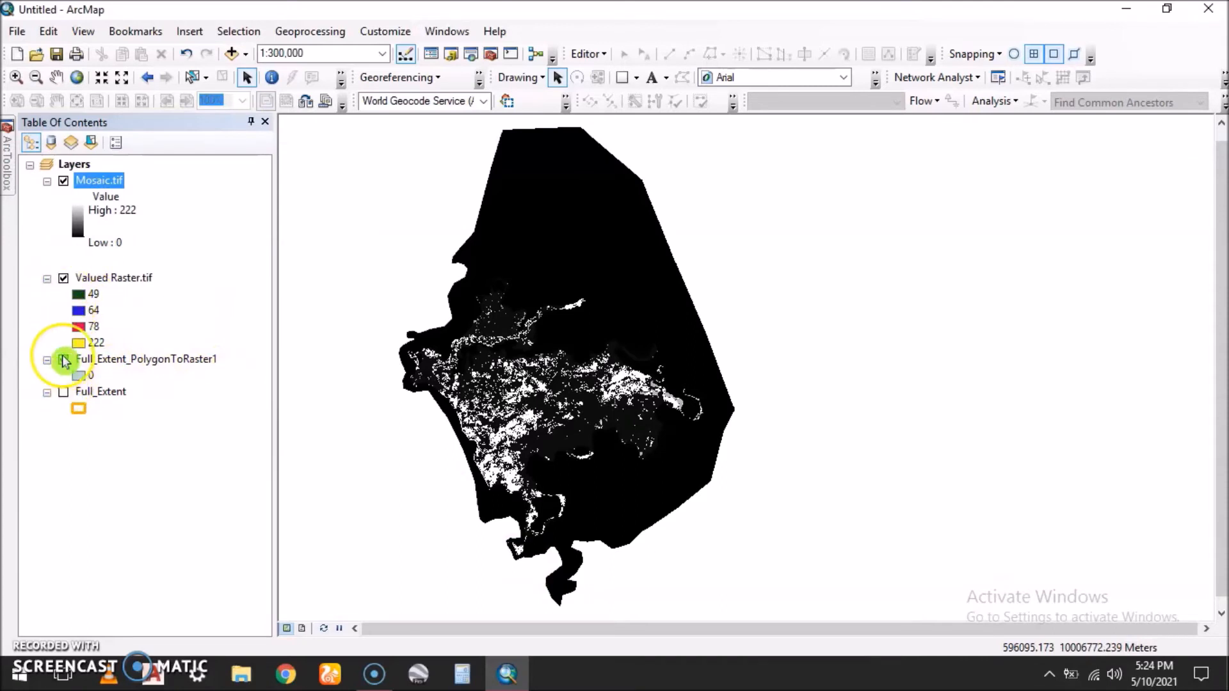
# Hide the Valued Raster.tif and Full_Extent_PolygonToRaster1 layers so only Mosaic.tif is displayed.
pyautogui.click(63, 278)
pyautogui.click(64, 360)
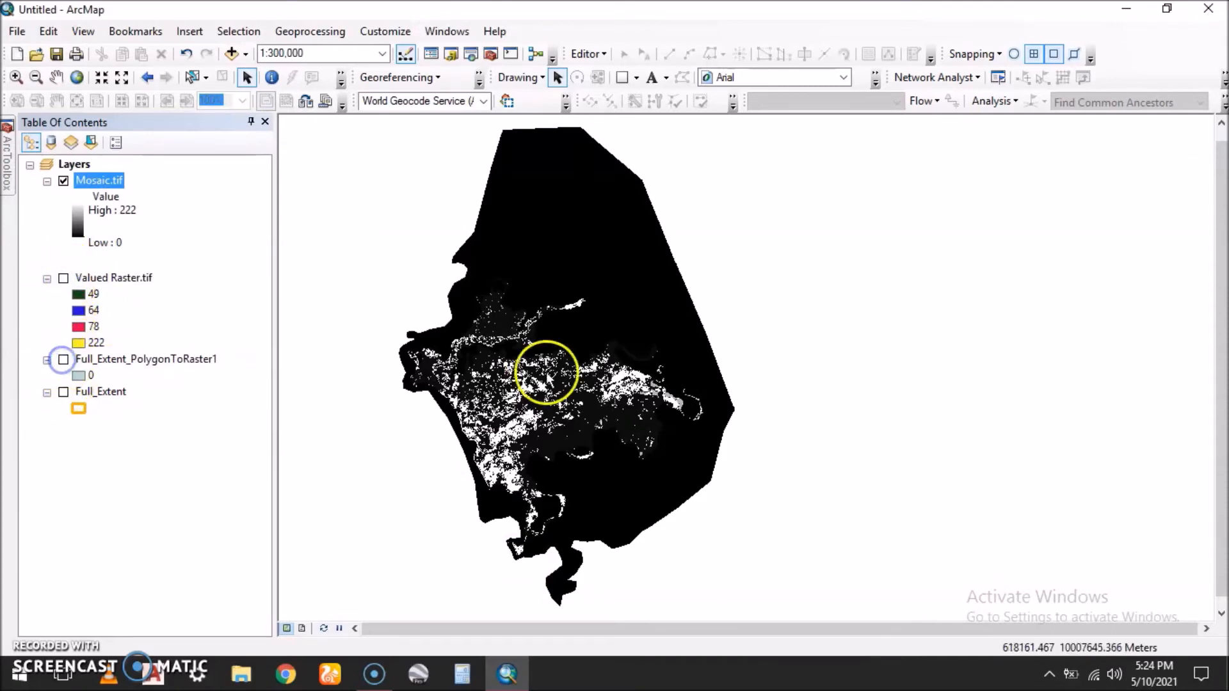
pyautogui.scroll(1, 585, 386)
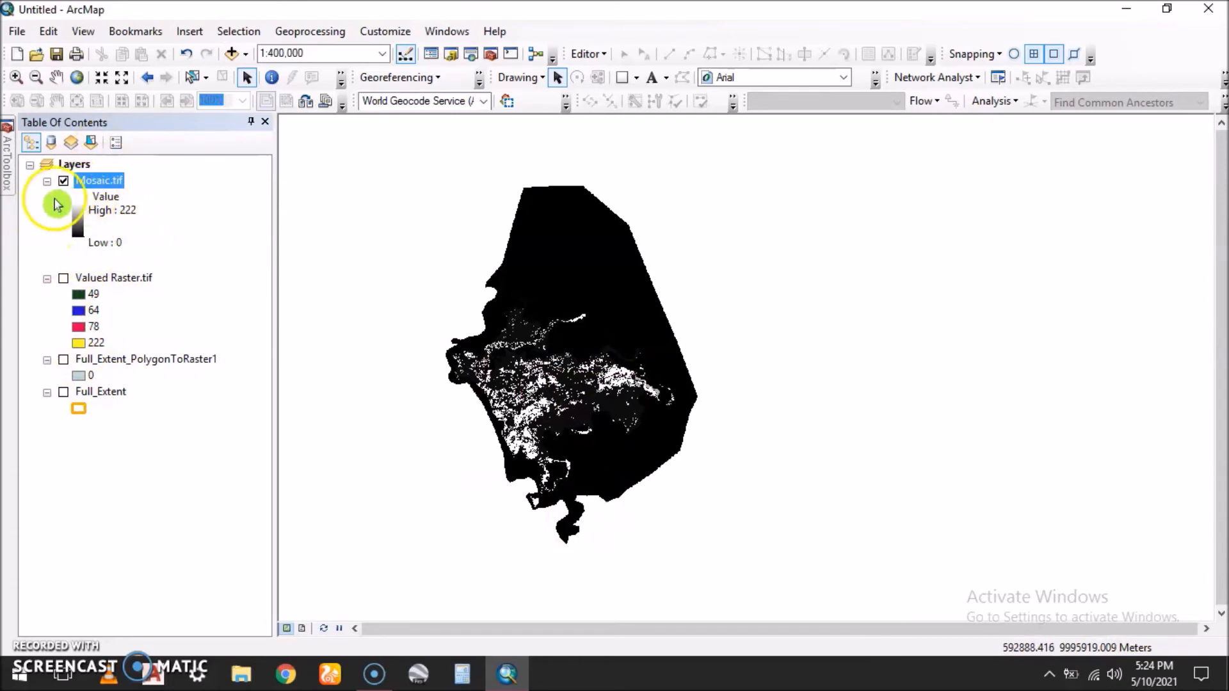
# Change the color ramp of Mosaic.tif to the one running from purple through yellow to dark green.
pyautogui.click(80, 224)
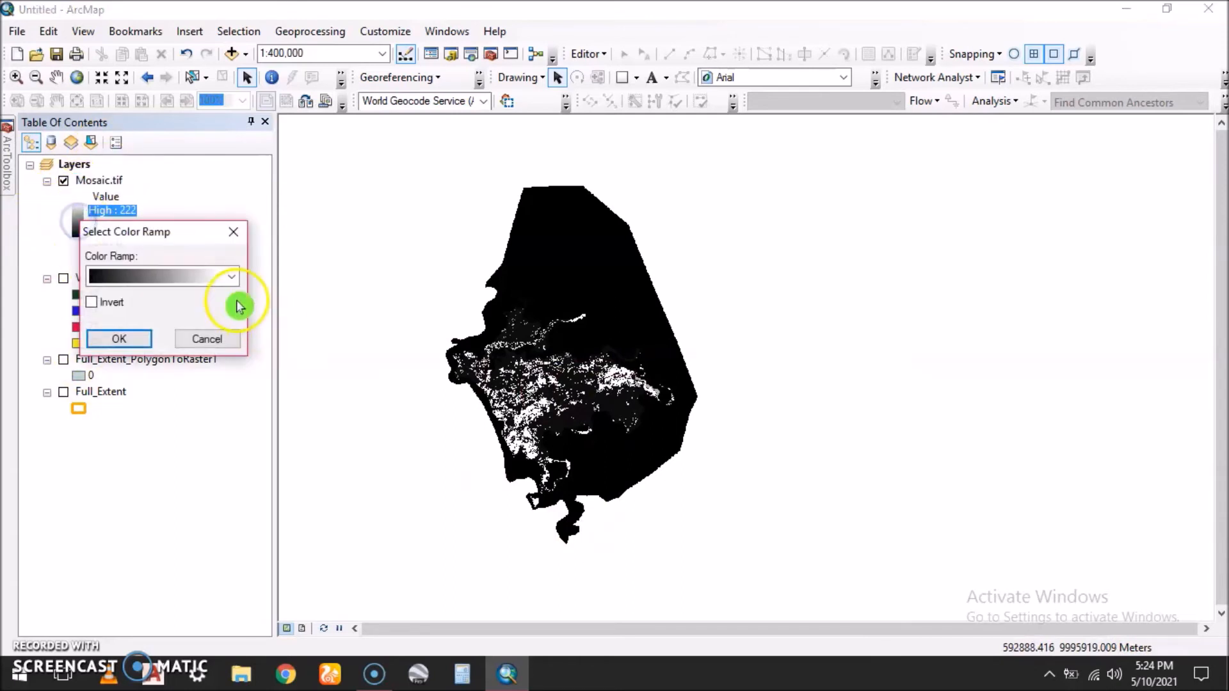
pyautogui.click(233, 276)
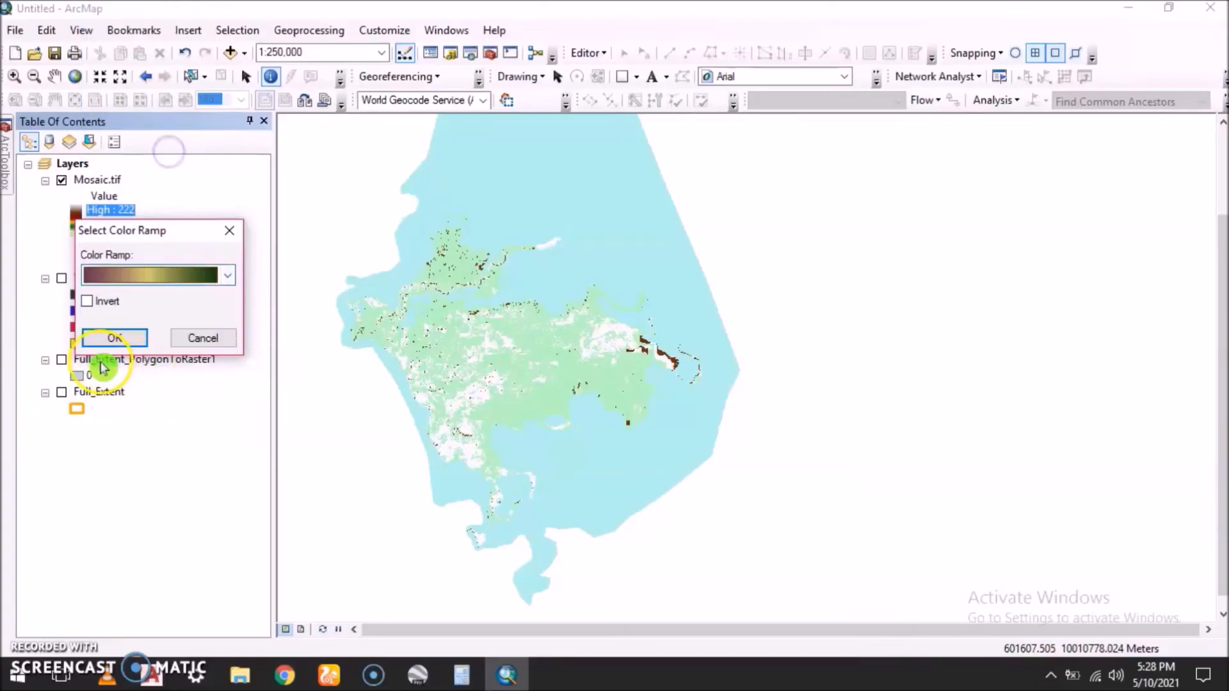
pyautogui.click(110, 343)
# Examine the recolored mosaic and identify the pixel value in the uniform purple area in the north of the extent.
pyautogui.scroll(3, 562, 369)
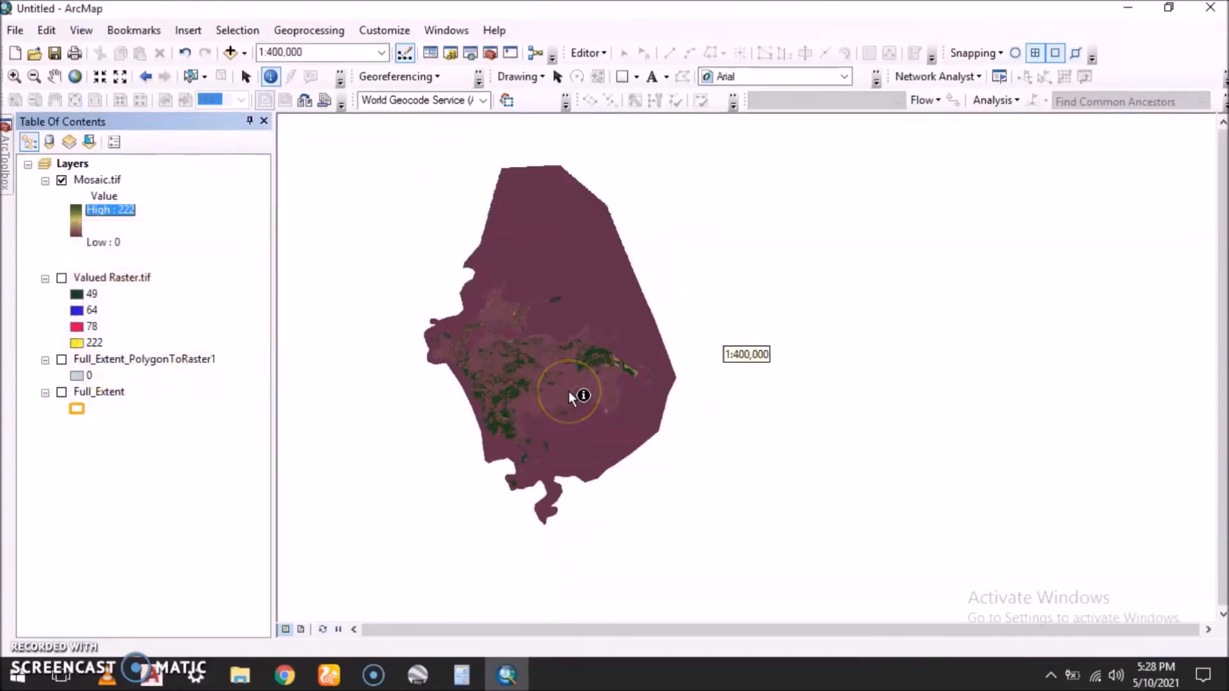
pyautogui.scroll(-3, 569, 338)
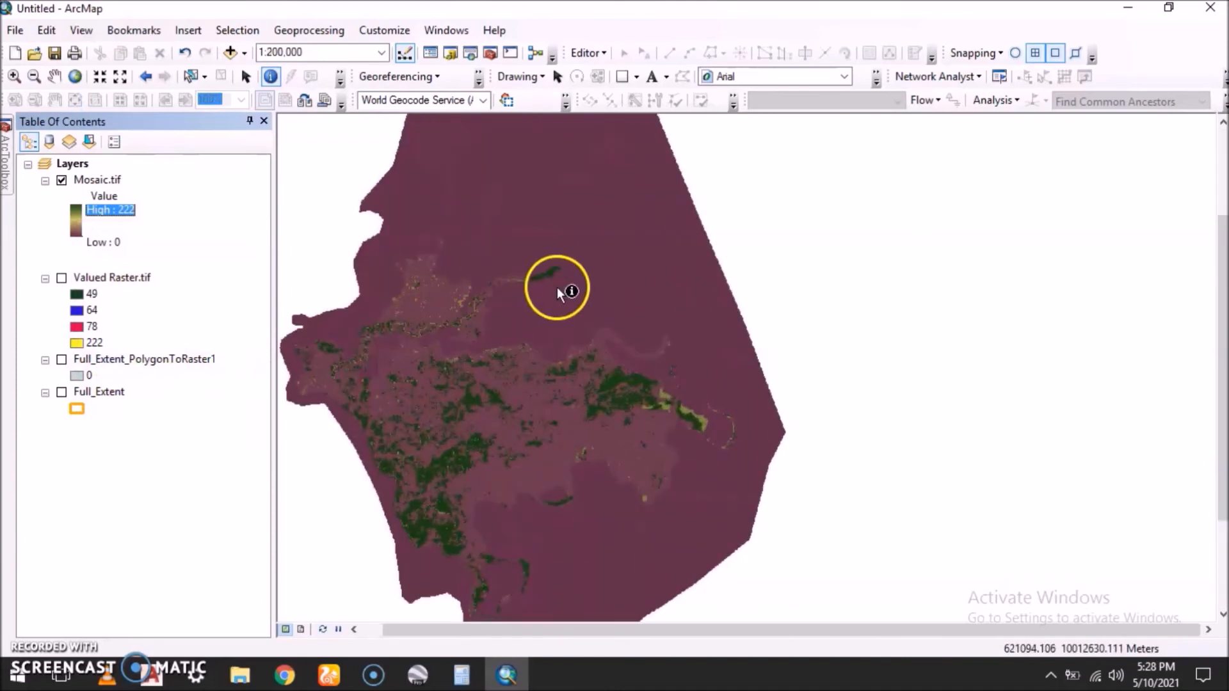
pyautogui.scroll(4, 562, 270)
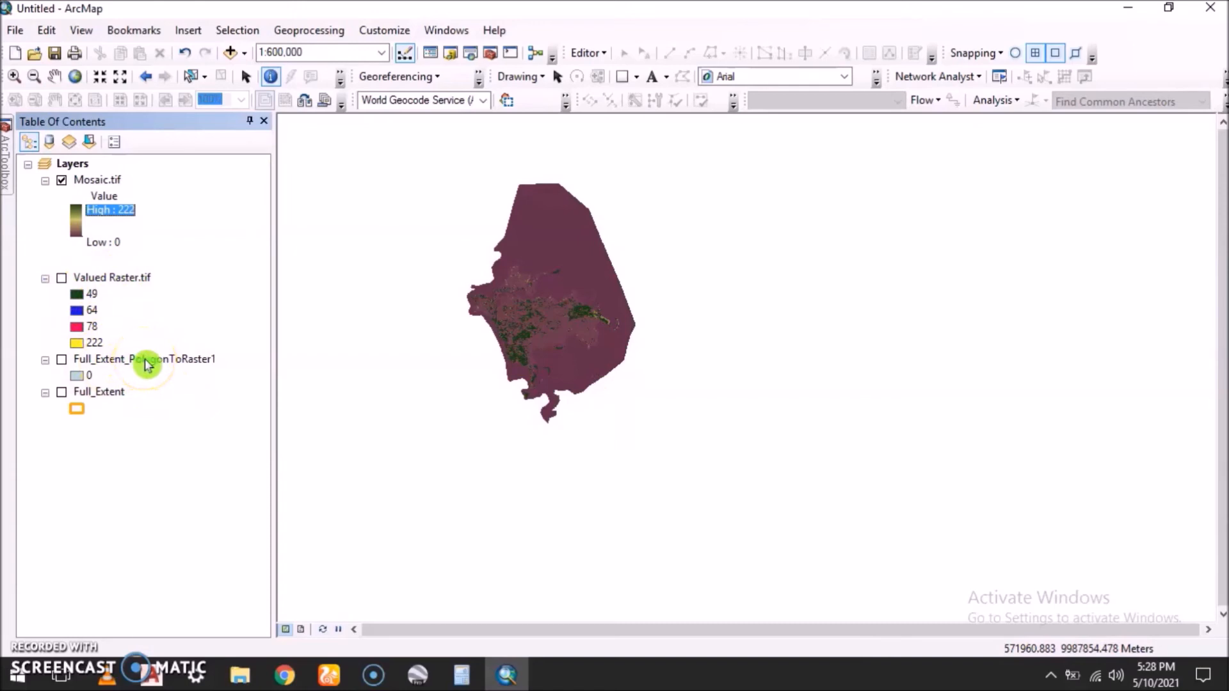
pyautogui.scroll(2, 568, 320)
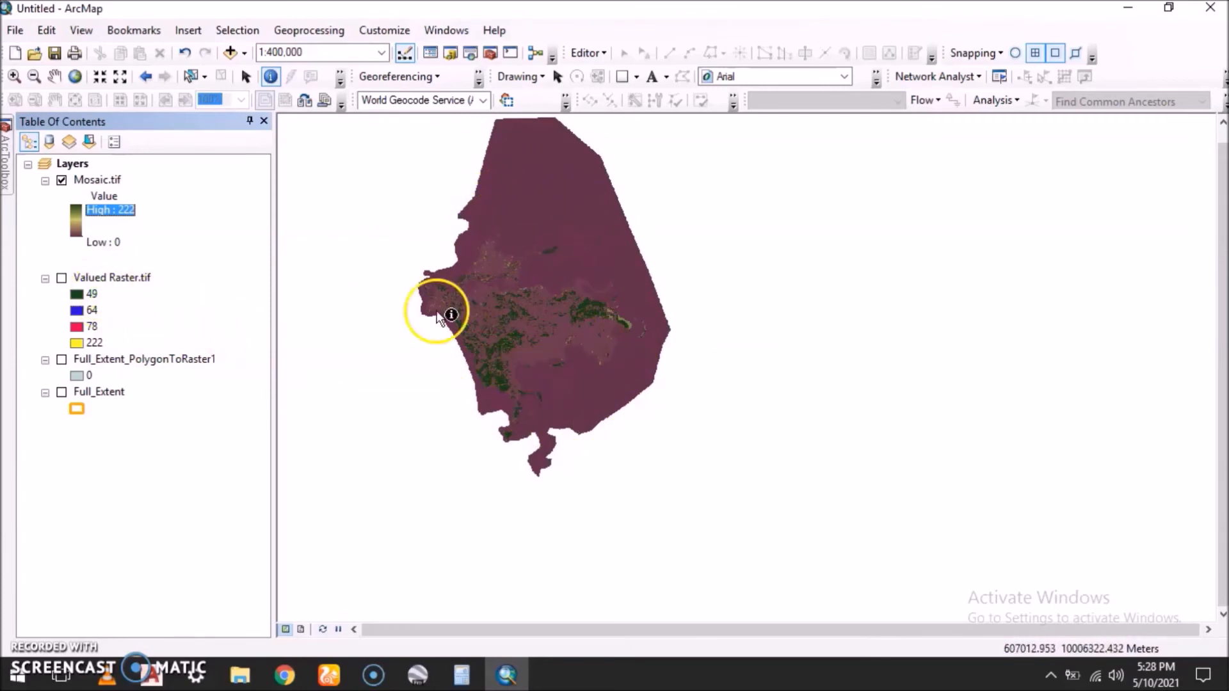
pyautogui.click(579, 201)
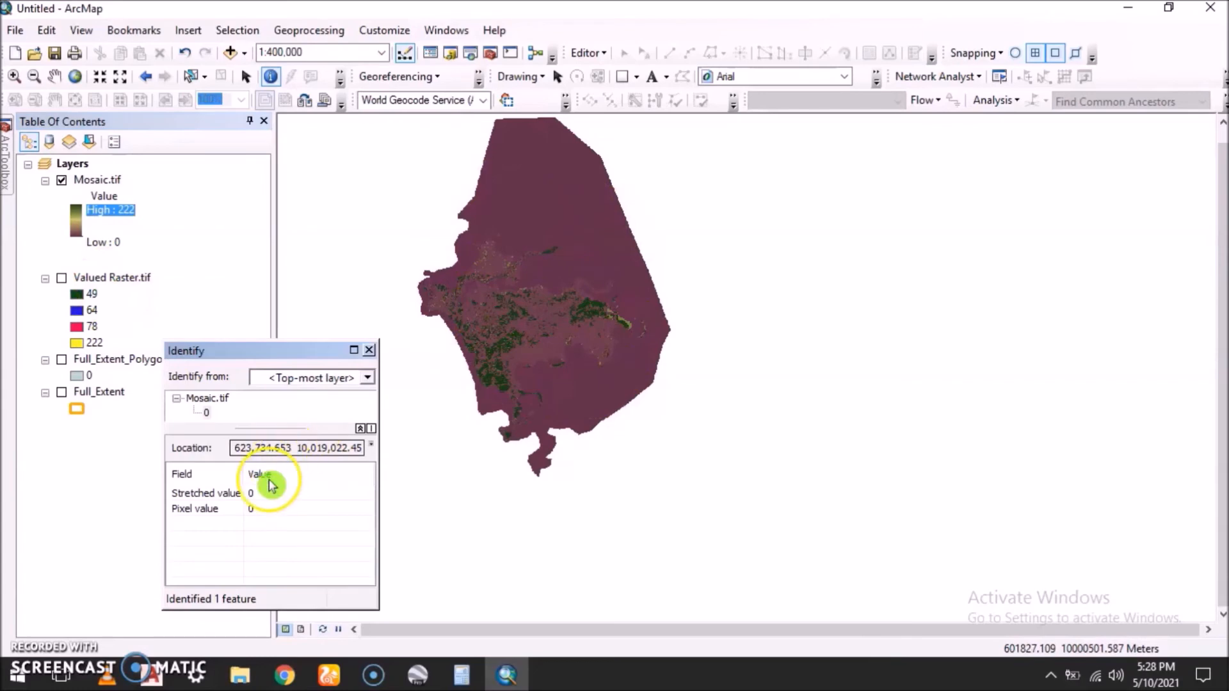
pyautogui.click(372, 351)
# Identify the mosaic's pixel values in the light green, dark green and mauve patches near the eastern edge of the valued area.
pyautogui.scroll(8, 615, 332)
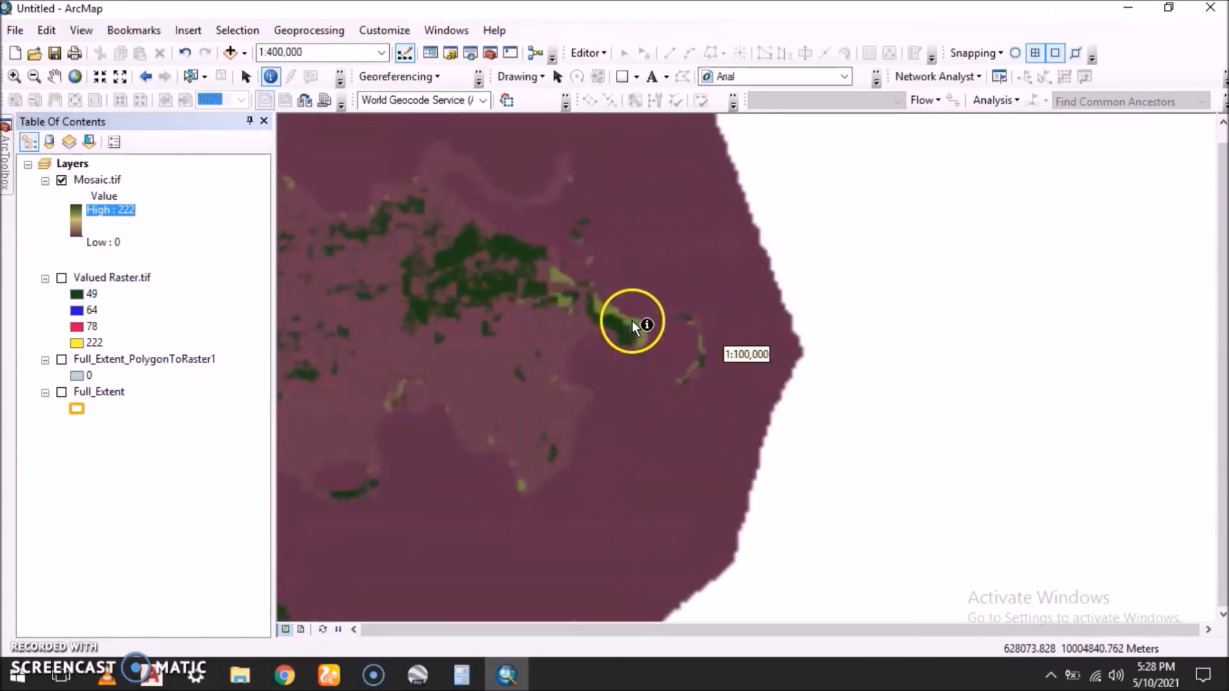
pyautogui.scroll(4, 623, 355)
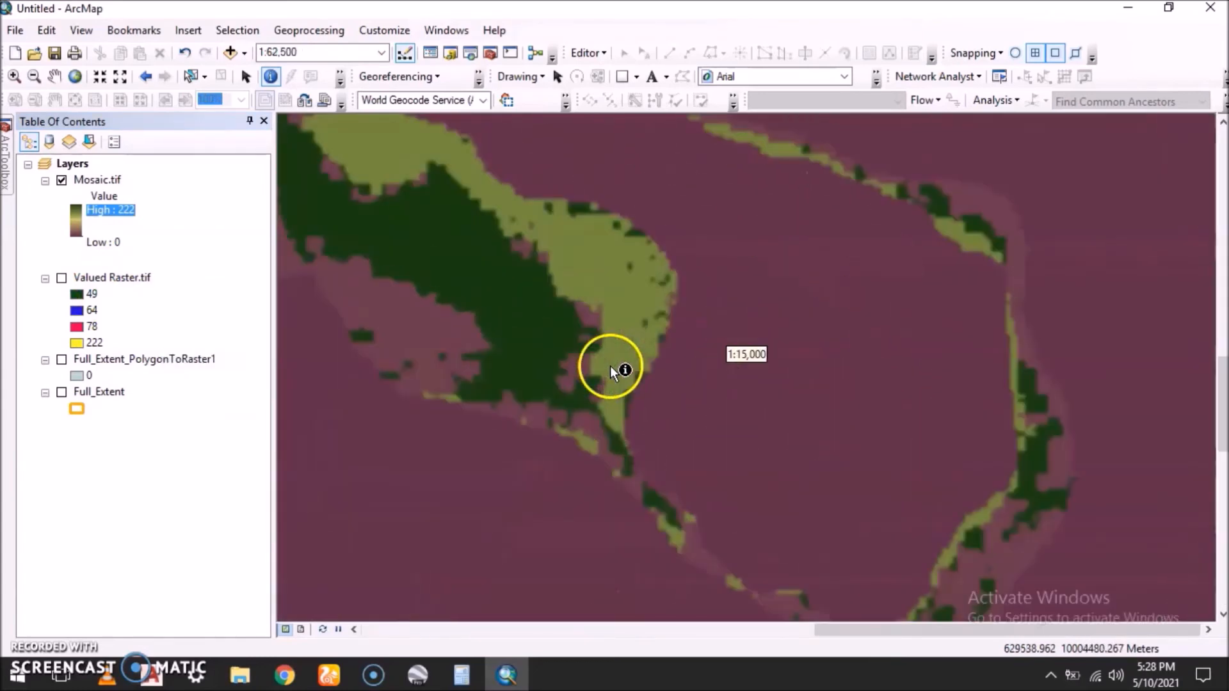
pyautogui.click(590, 263)
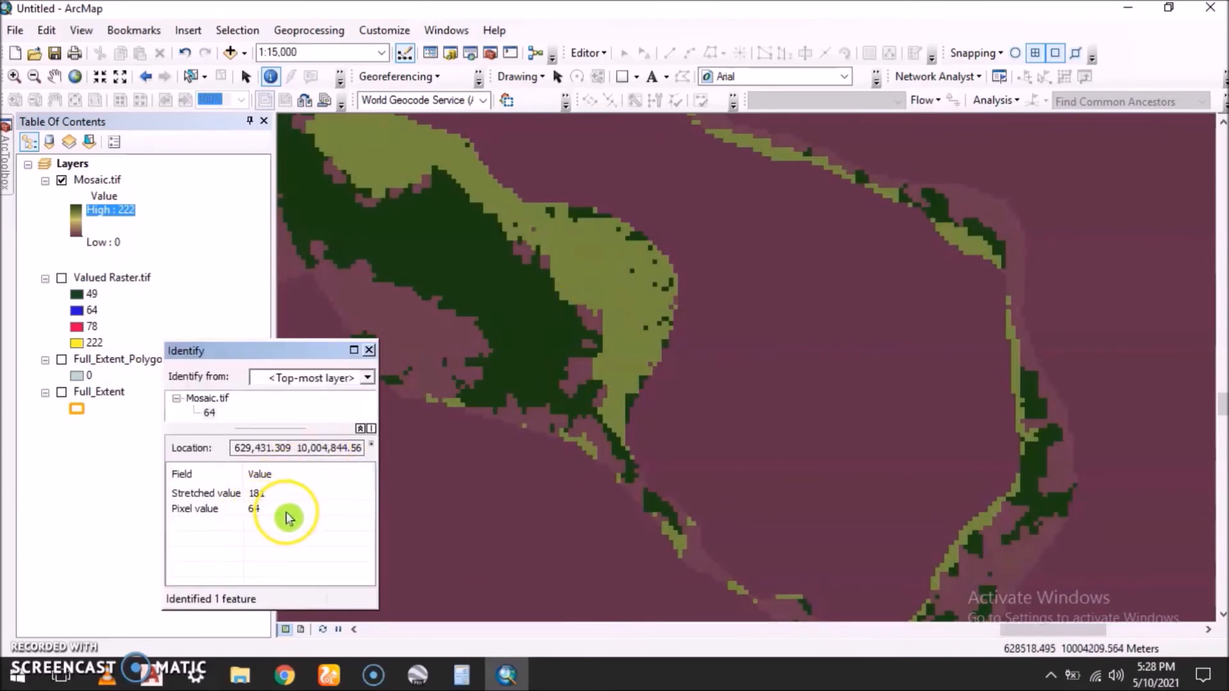
pyautogui.click(370, 351)
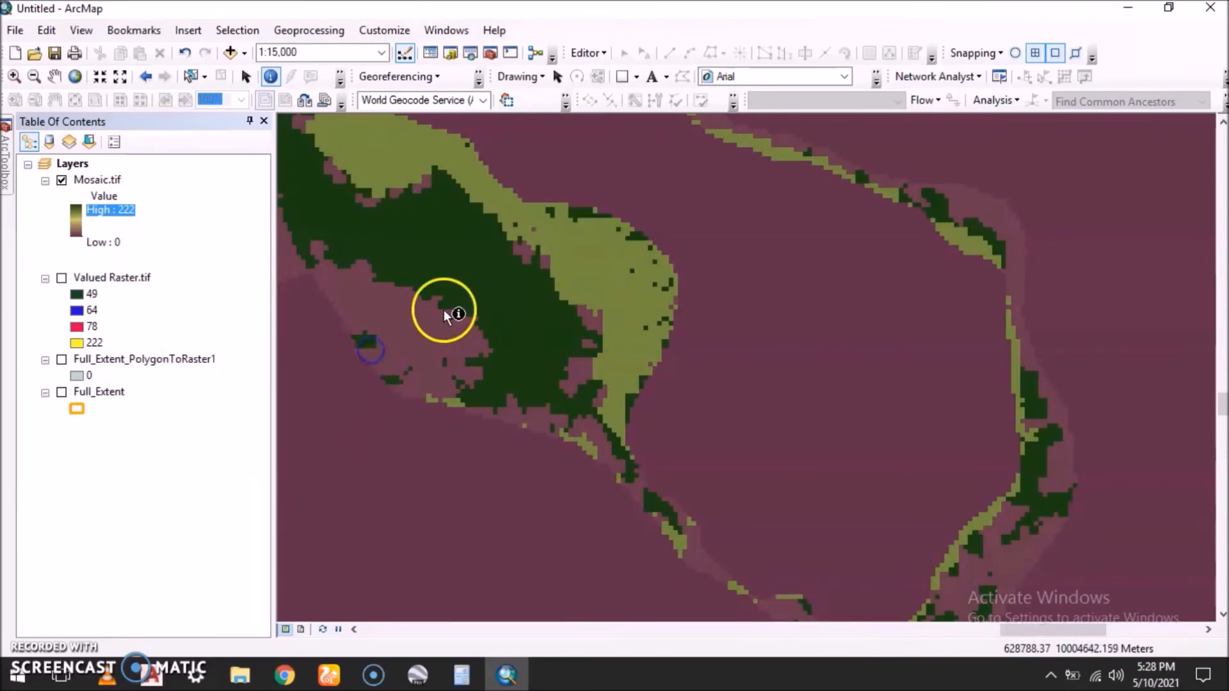
pyautogui.click(483, 279)
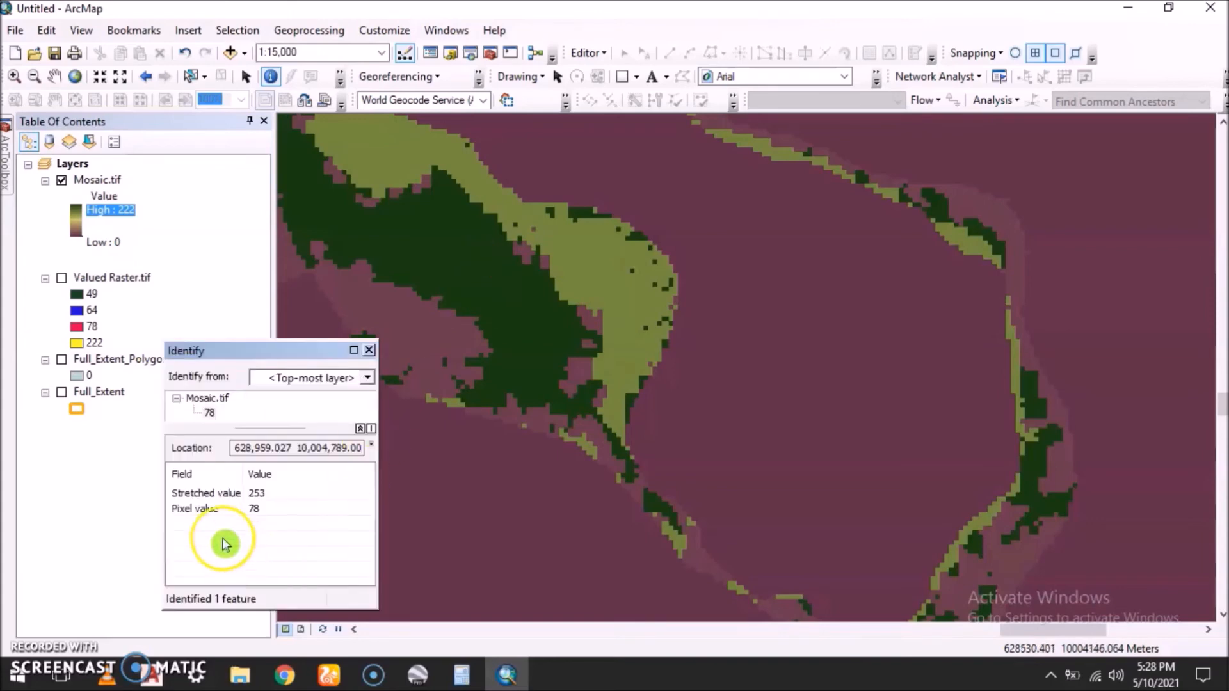
pyautogui.click(370, 352)
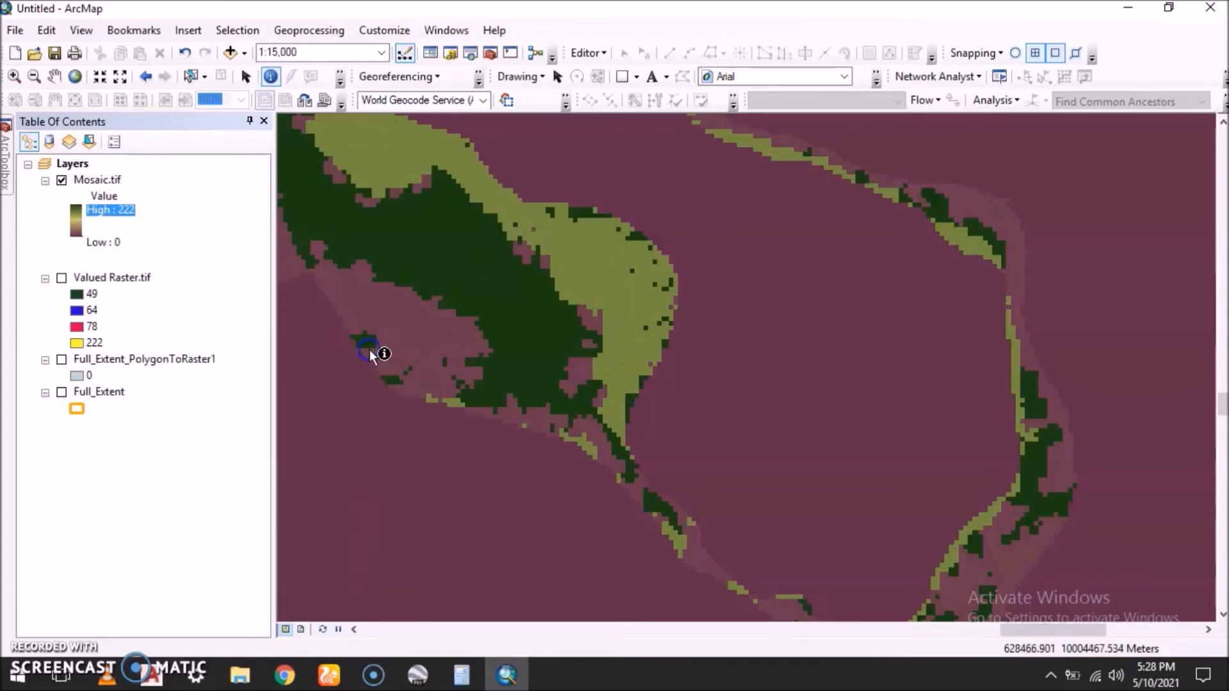
pyautogui.click(404, 324)
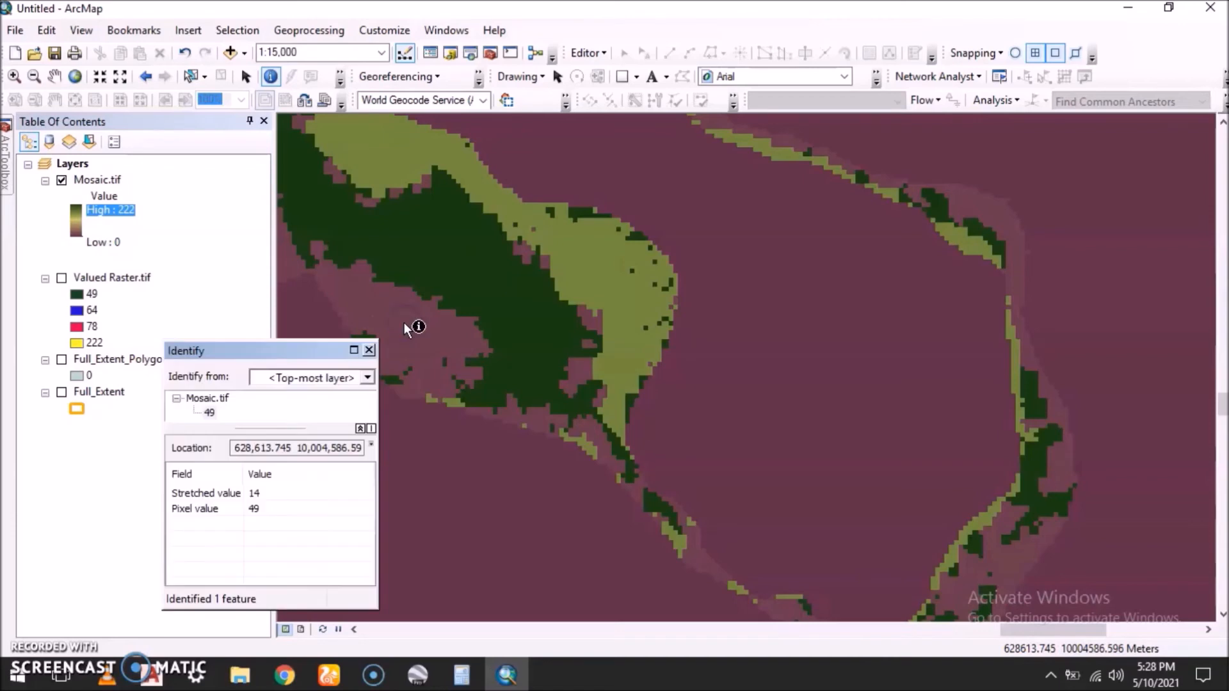
pyautogui.click(370, 352)
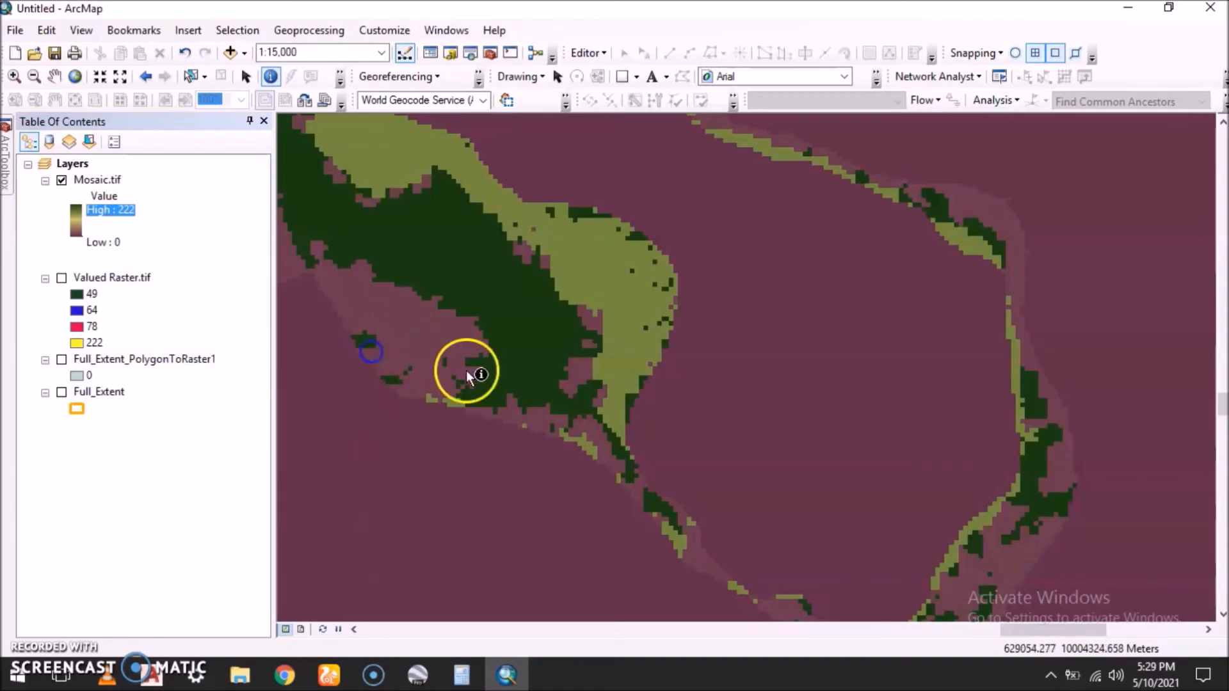
pyautogui.scroll(-2, 788, 455)
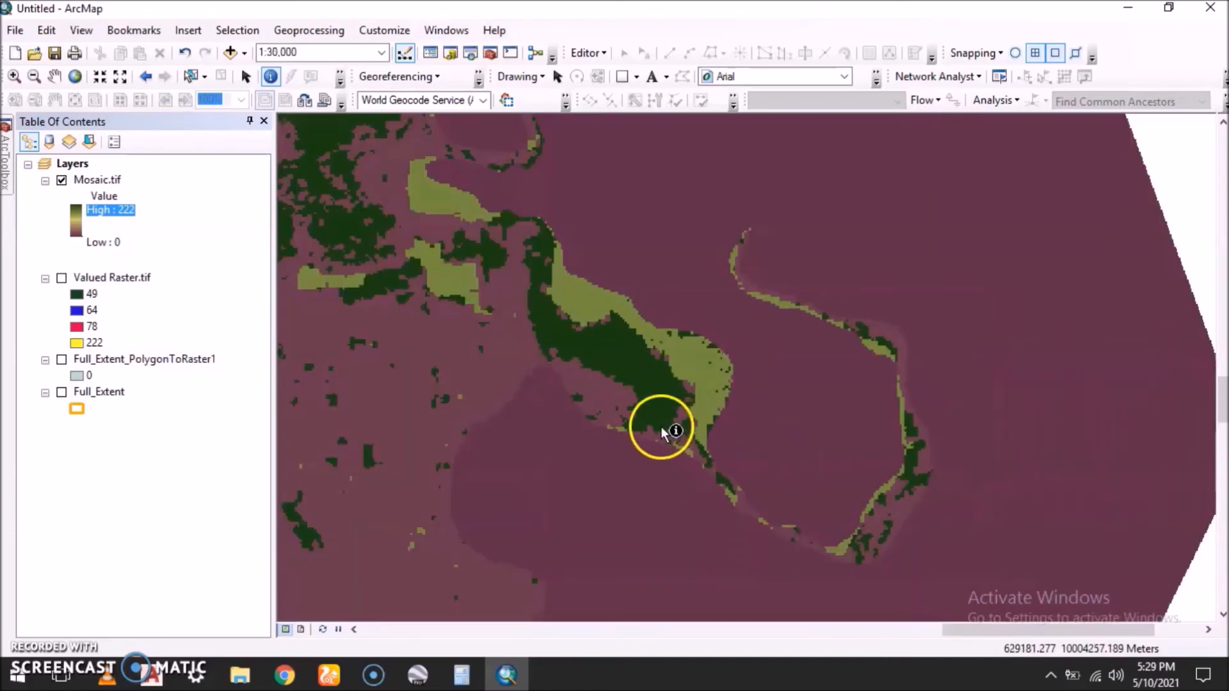
pyautogui.scroll(-2, 663, 428)
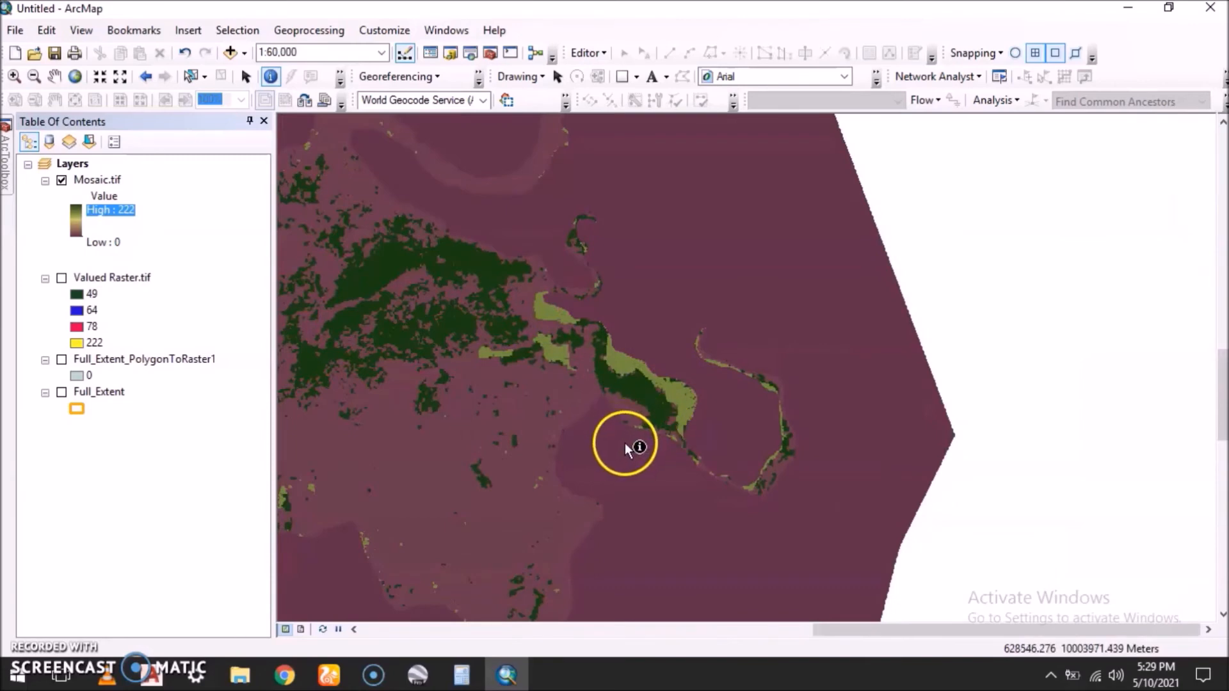
# Identify the mosaic's pixel value in the narrow dark green strip northeast of the valued area and return to the full mosaic.
pyautogui.scroll(-1, 717, 436)
pyautogui.scroll(-2, 580, 467)
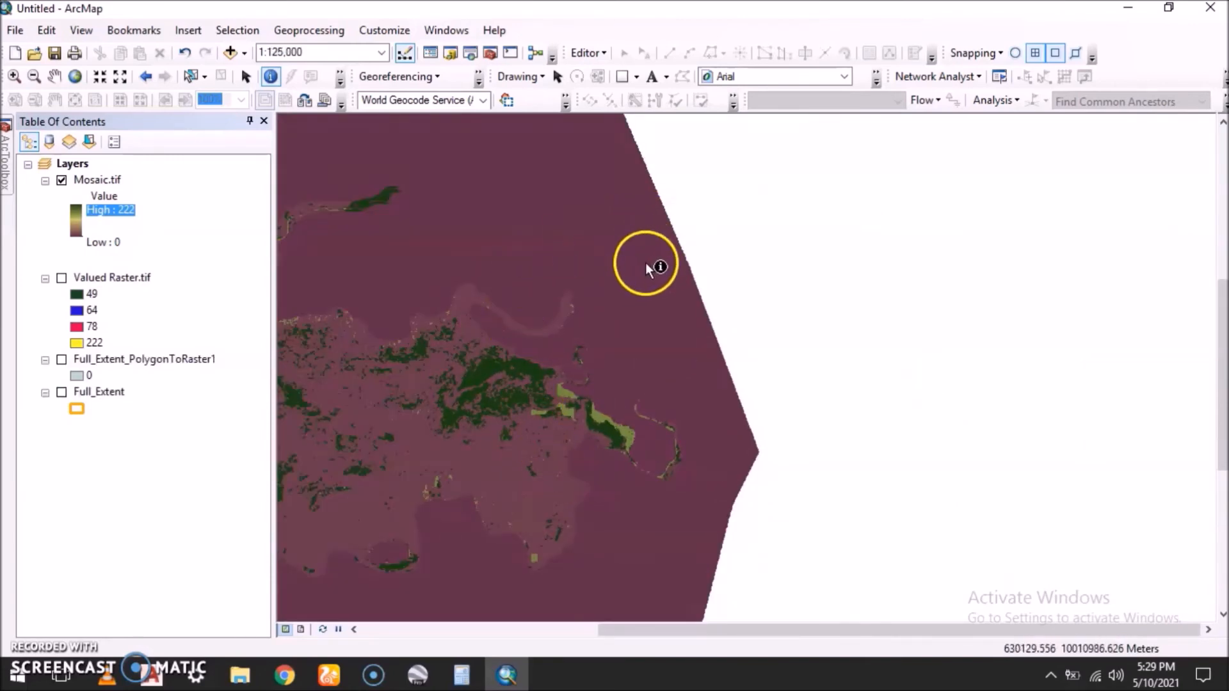
pyautogui.scroll(2, 653, 265)
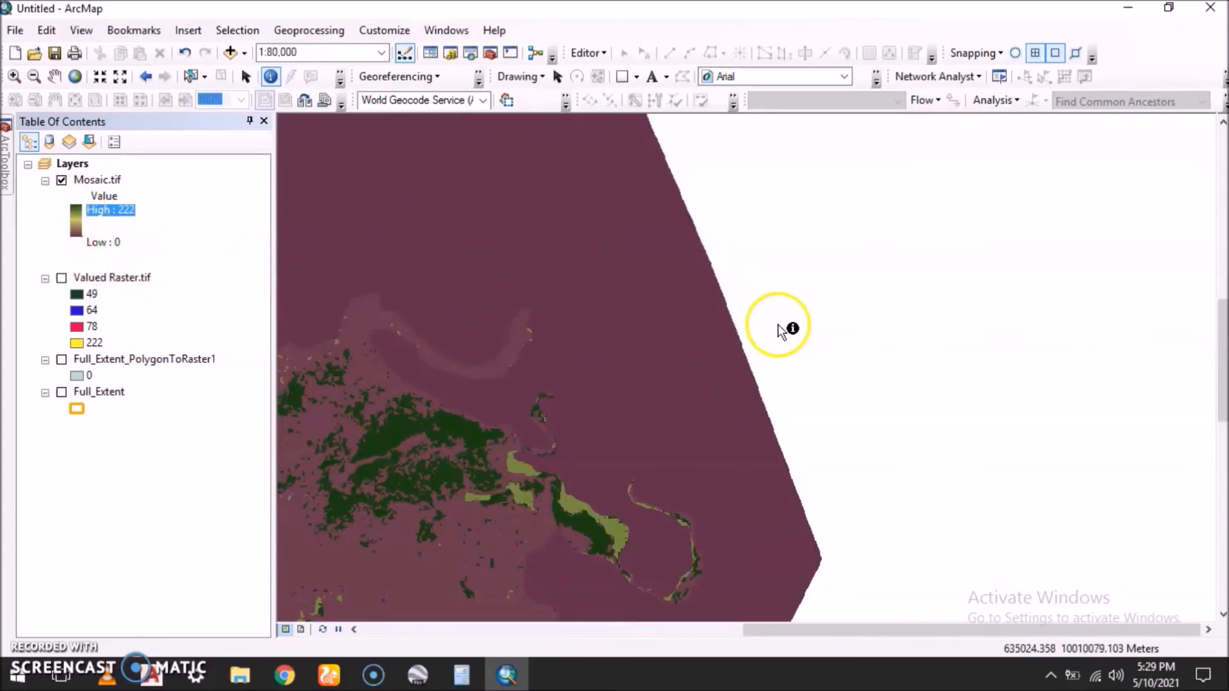
pyautogui.scroll(-2, 927, 284)
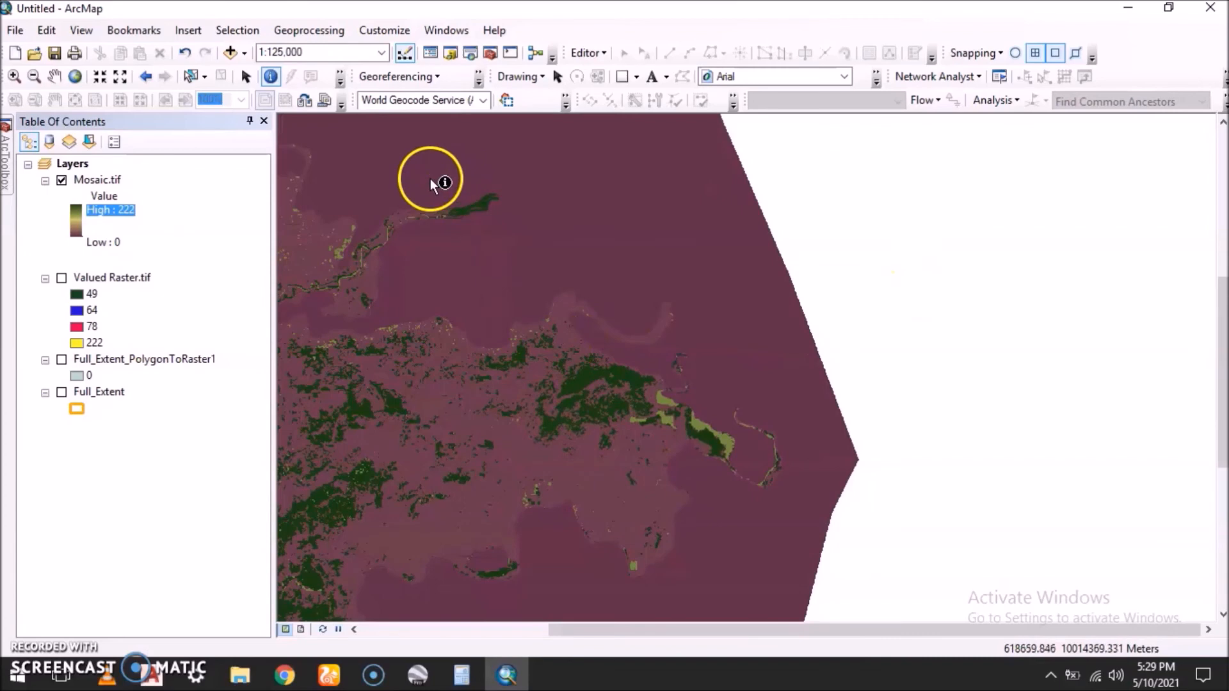
pyautogui.scroll(5, 414, 183)
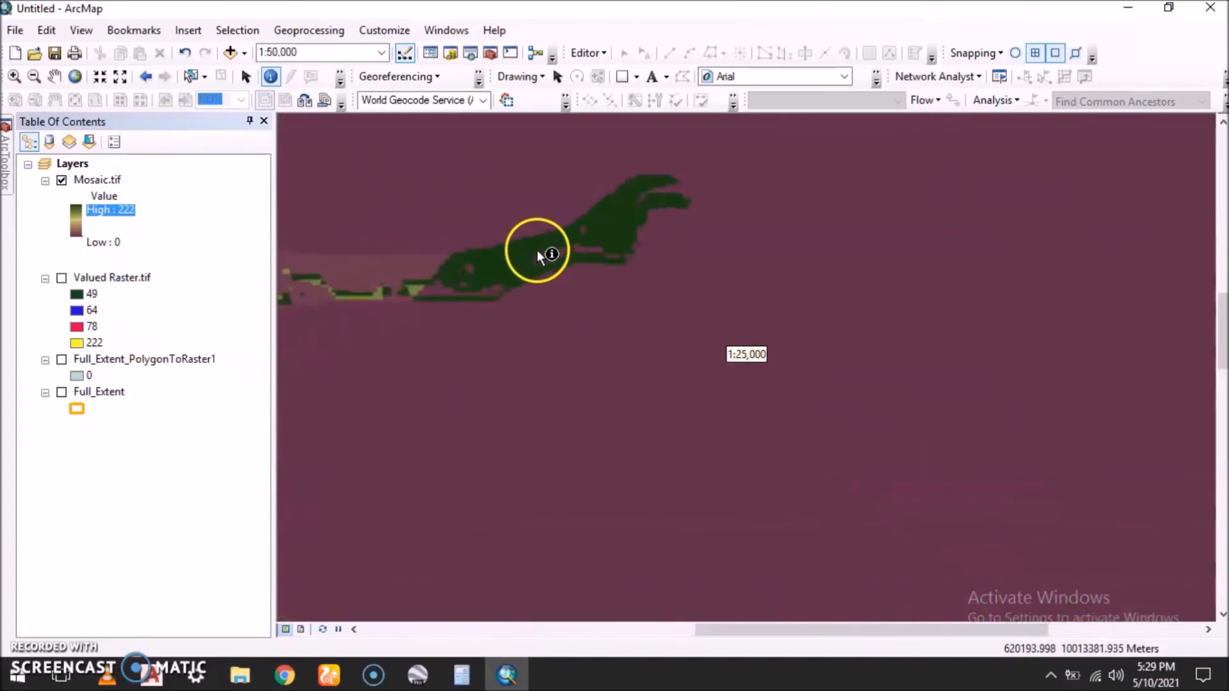
pyautogui.click(510, 263)
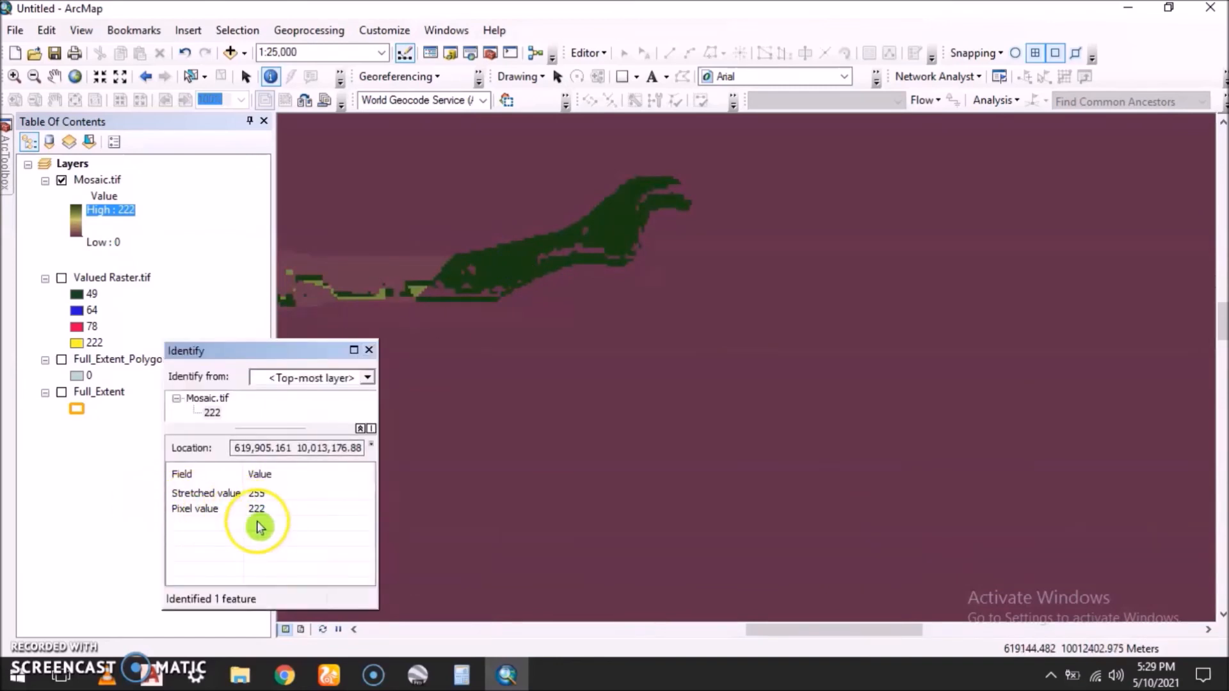
pyautogui.click(368, 352)
pyautogui.scroll(4, 631, 258)
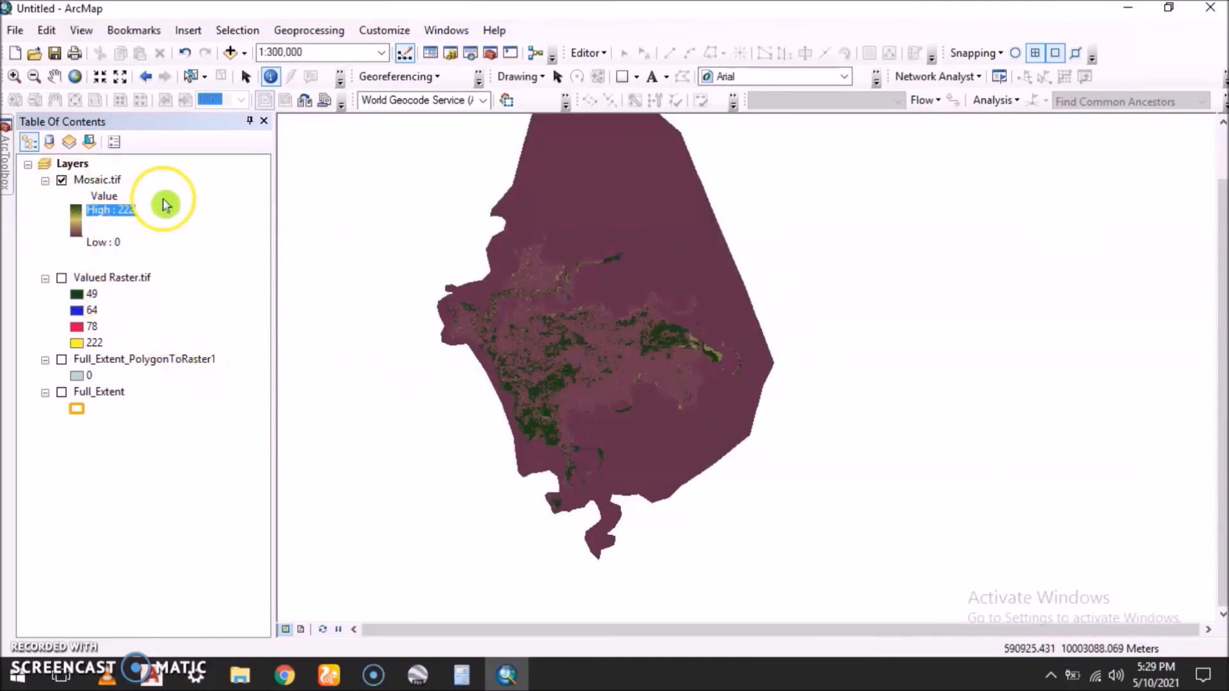
# Review the Mosaic To New Raster tool in the Raster Dataset toolset and close ArcToolbox.
pyautogui.click(7, 176)
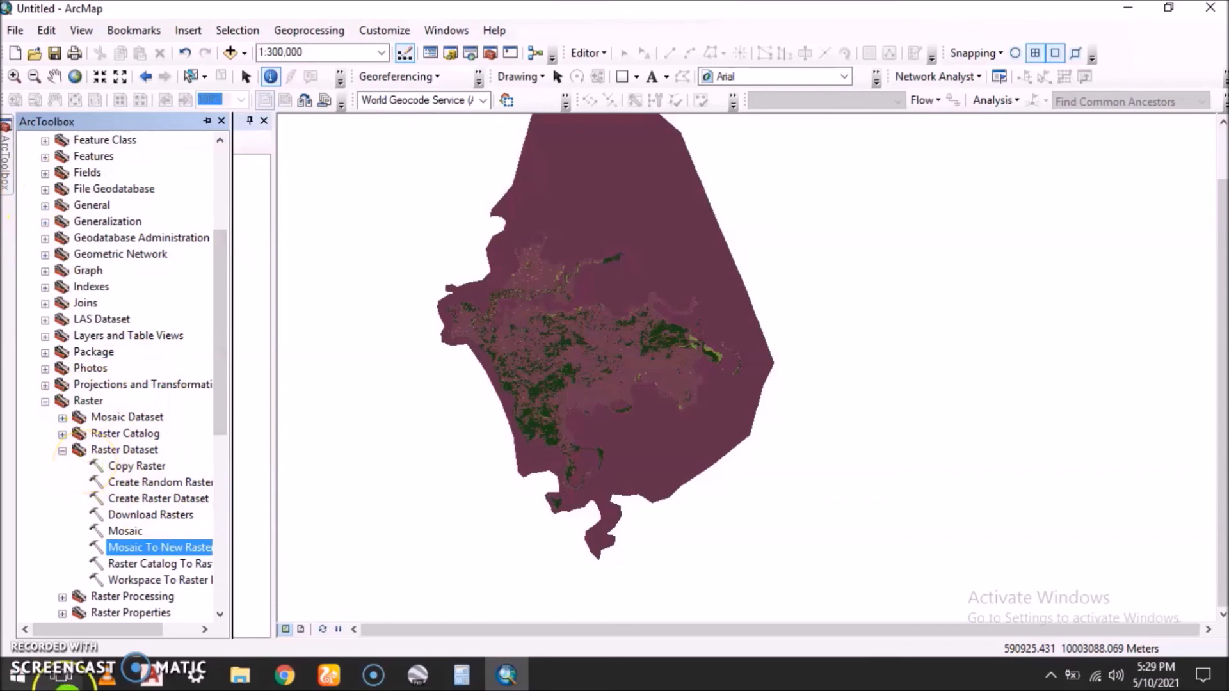
pyautogui.click(180, 554)
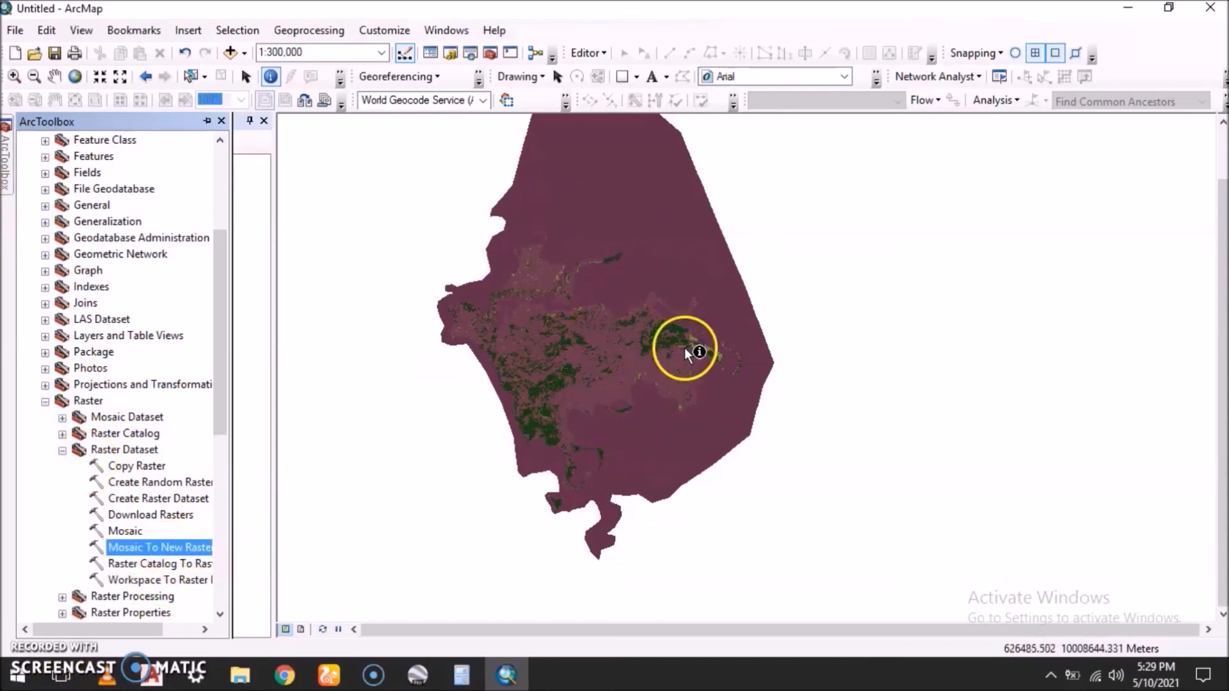
pyautogui.click(222, 120)
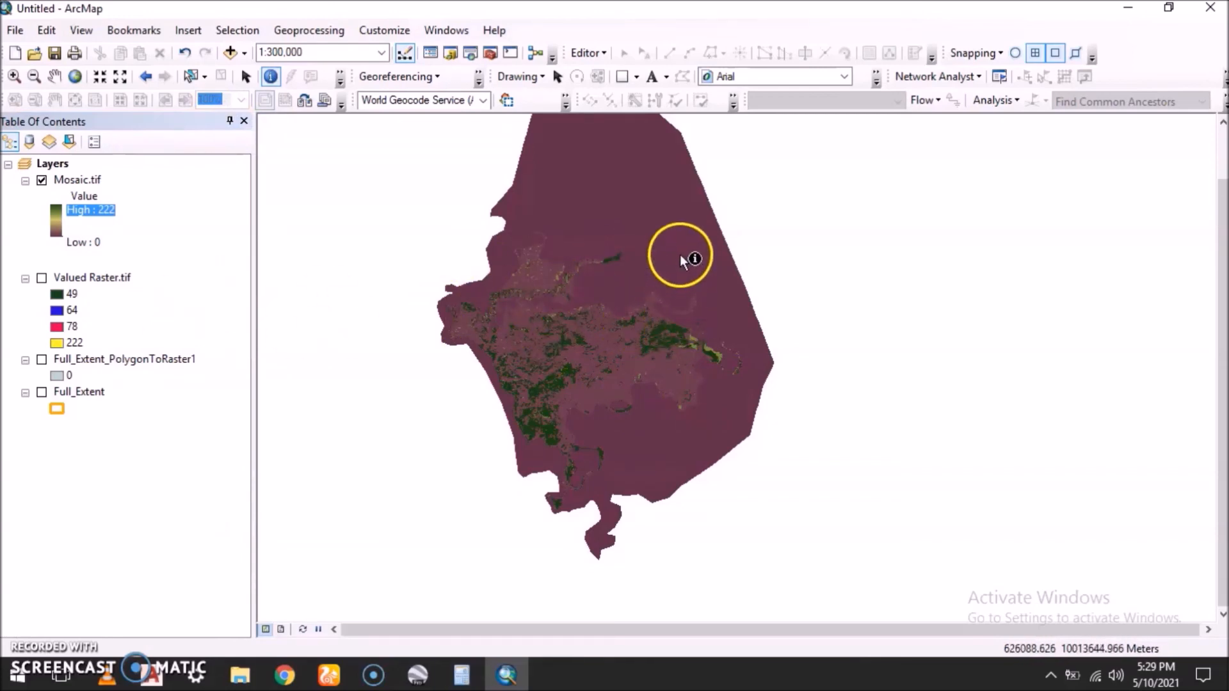
# Hide the Mosaic.tif layer and display Valued Raster.tif in its place.
pyautogui.scroll(2, 680, 252)
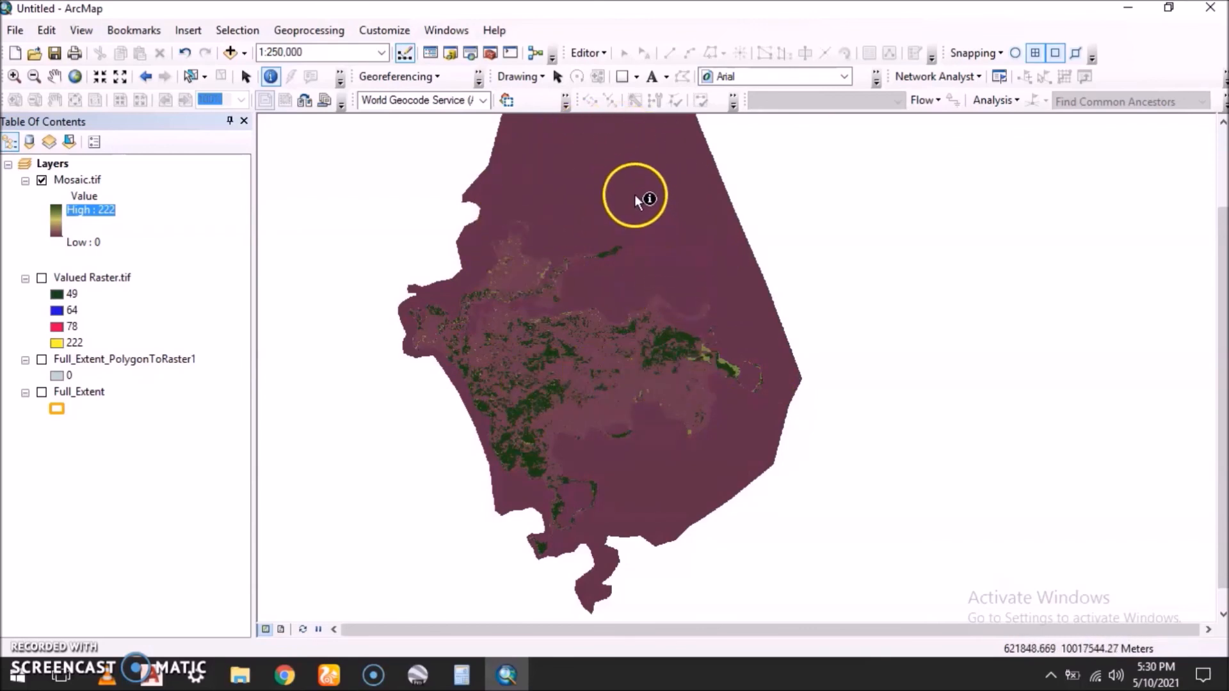
pyautogui.click(42, 179)
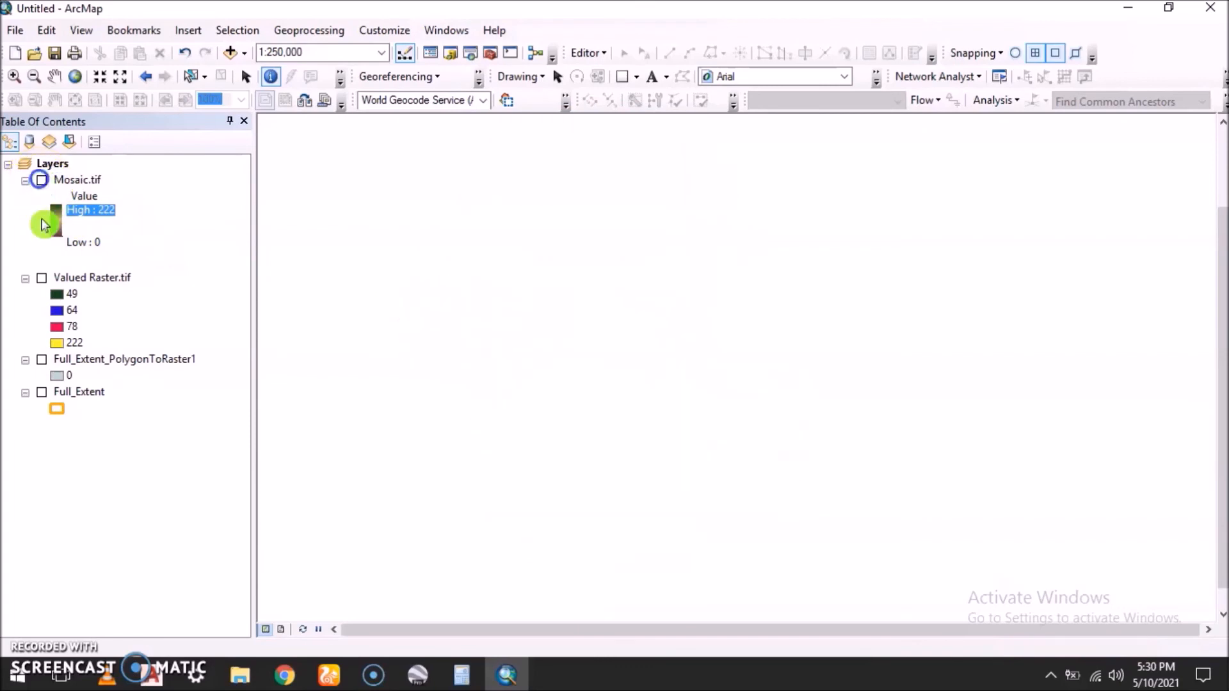
pyautogui.click(42, 279)
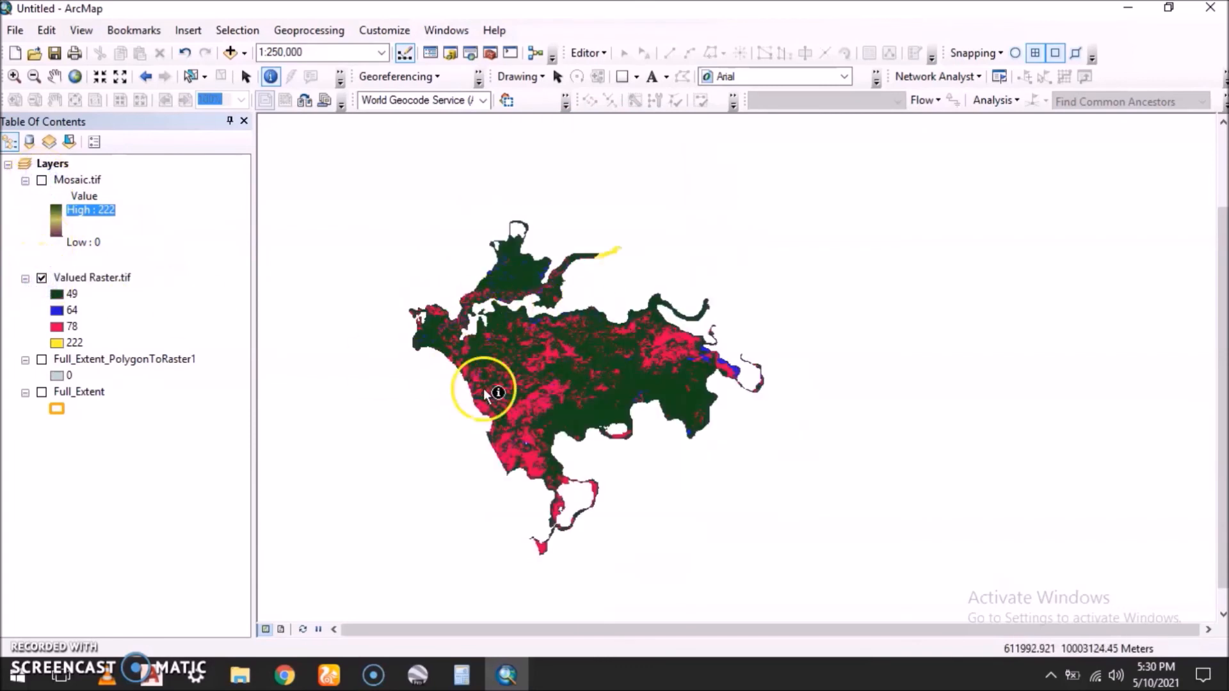